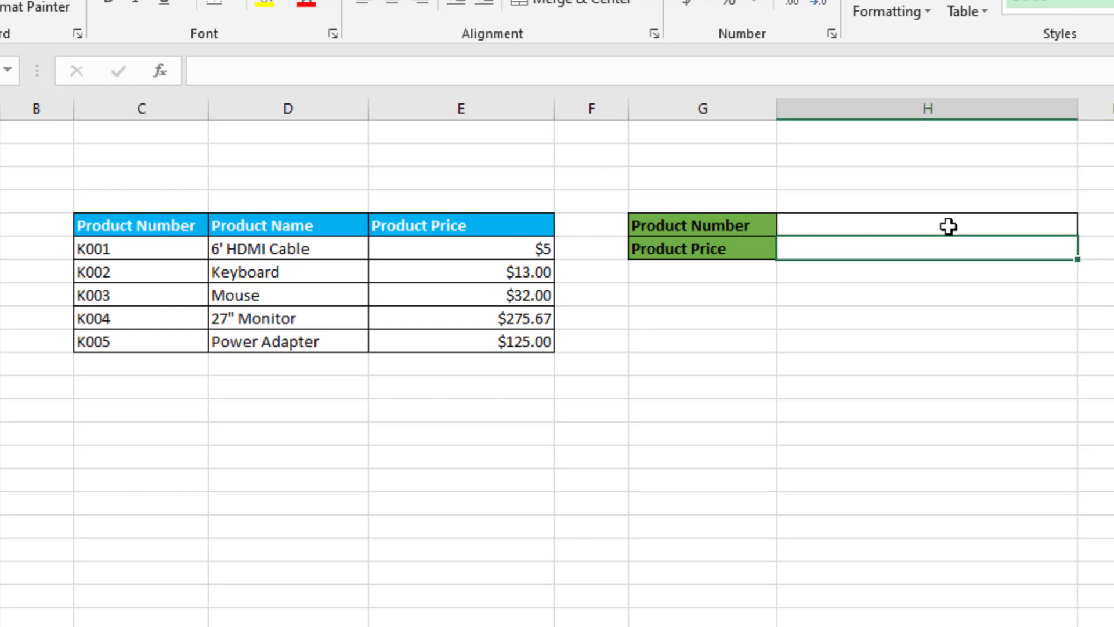
Step: Format the empty Product Price result cell H6 as Currency with two decimal places and the $ symbol
left_click(960, 225)
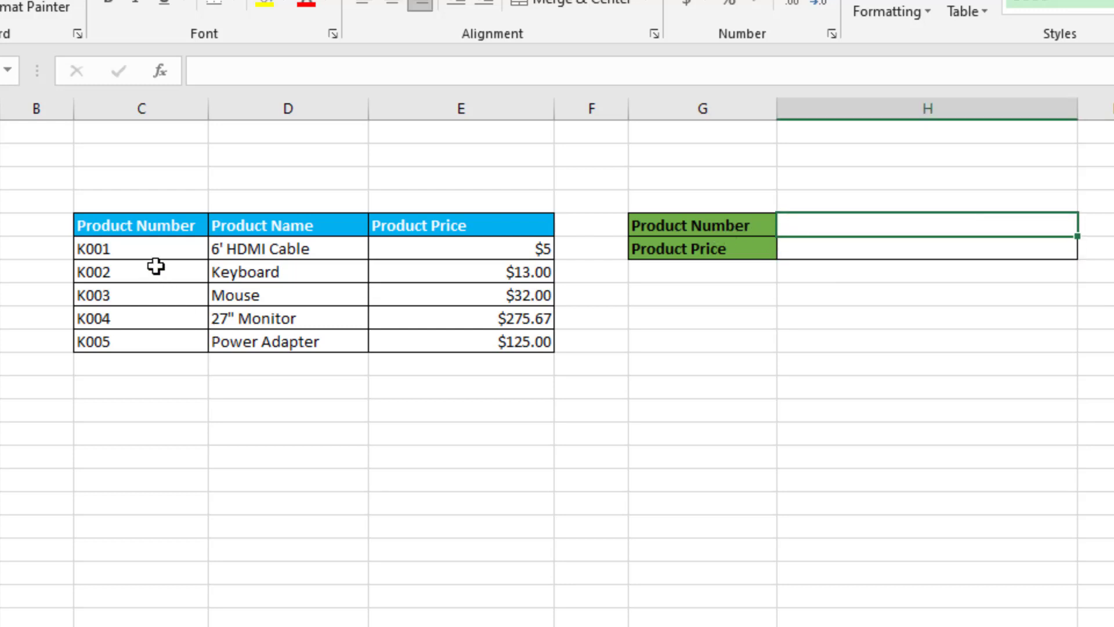
left_click(836, 256)
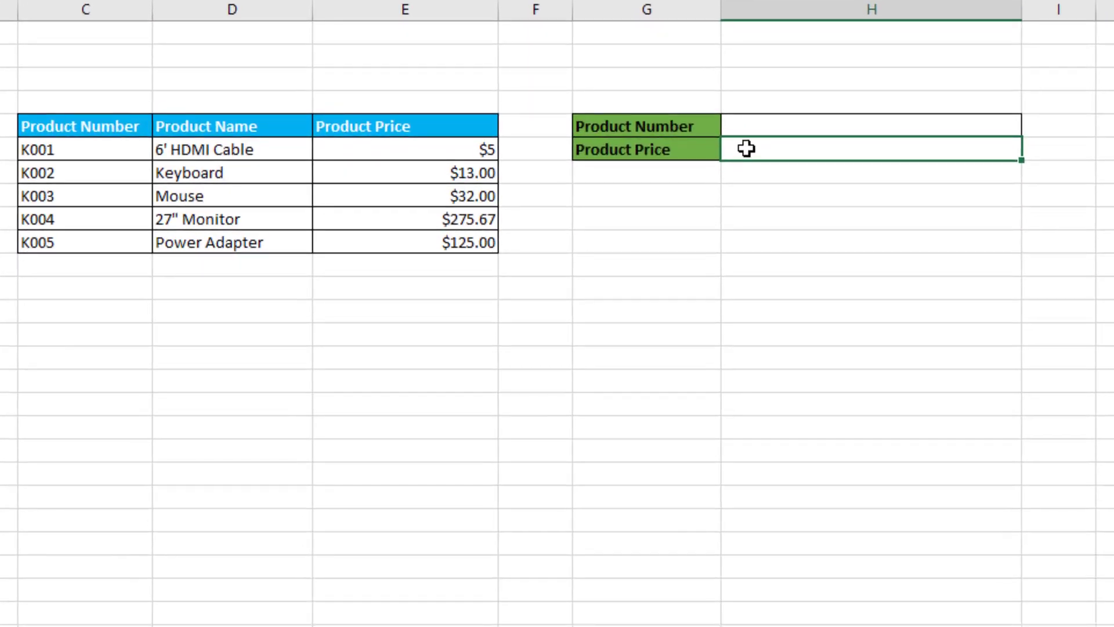
right_click(747, 148)
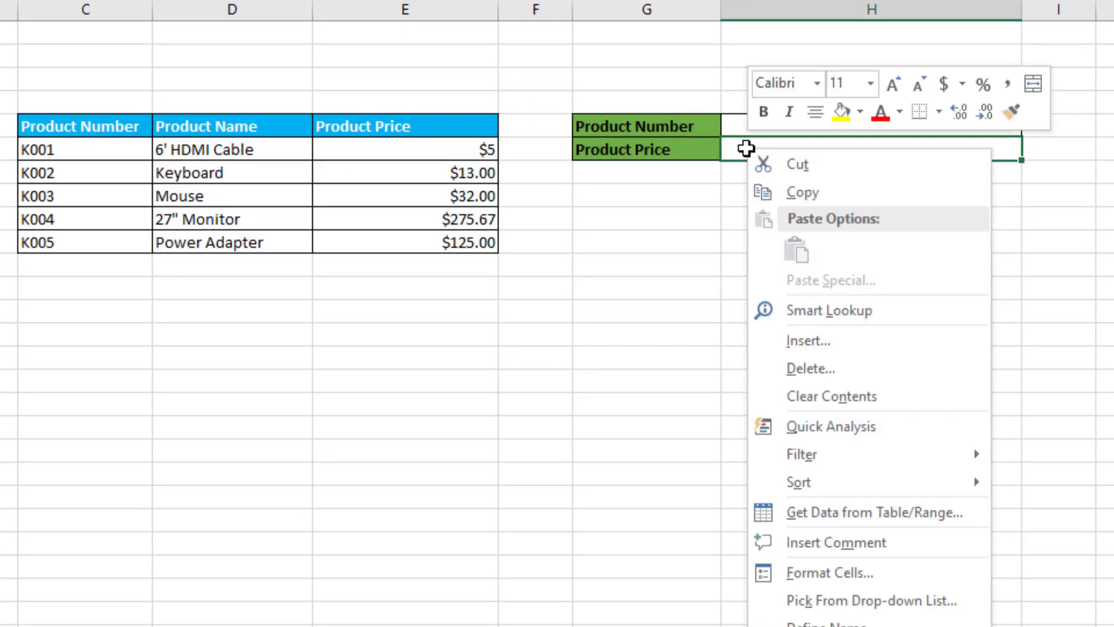
left_click(835, 575)
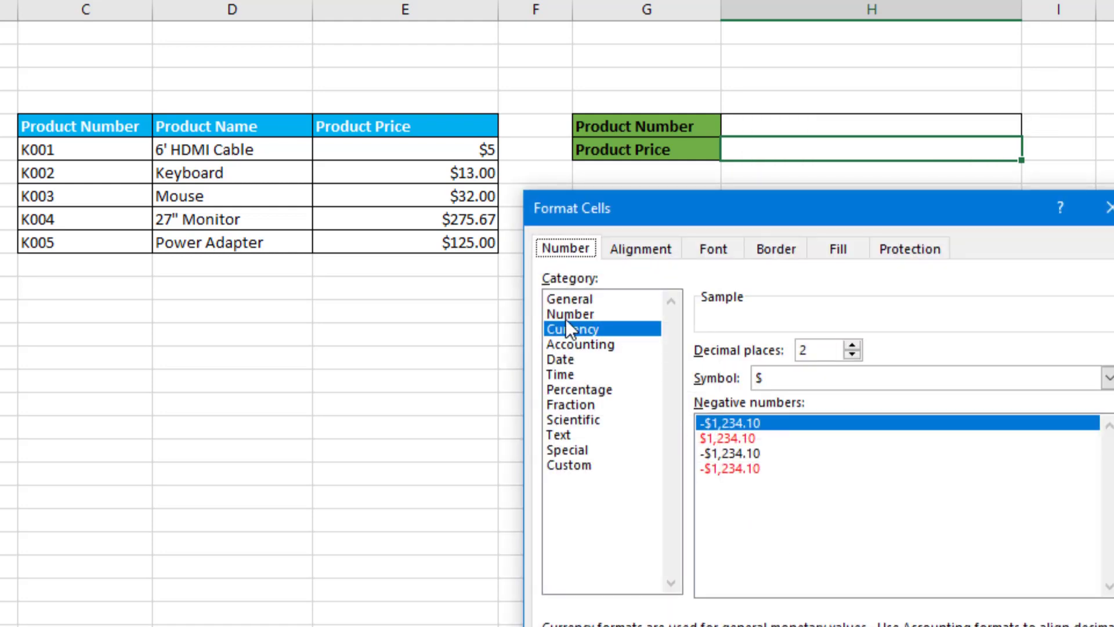
left_click(1022, 626)
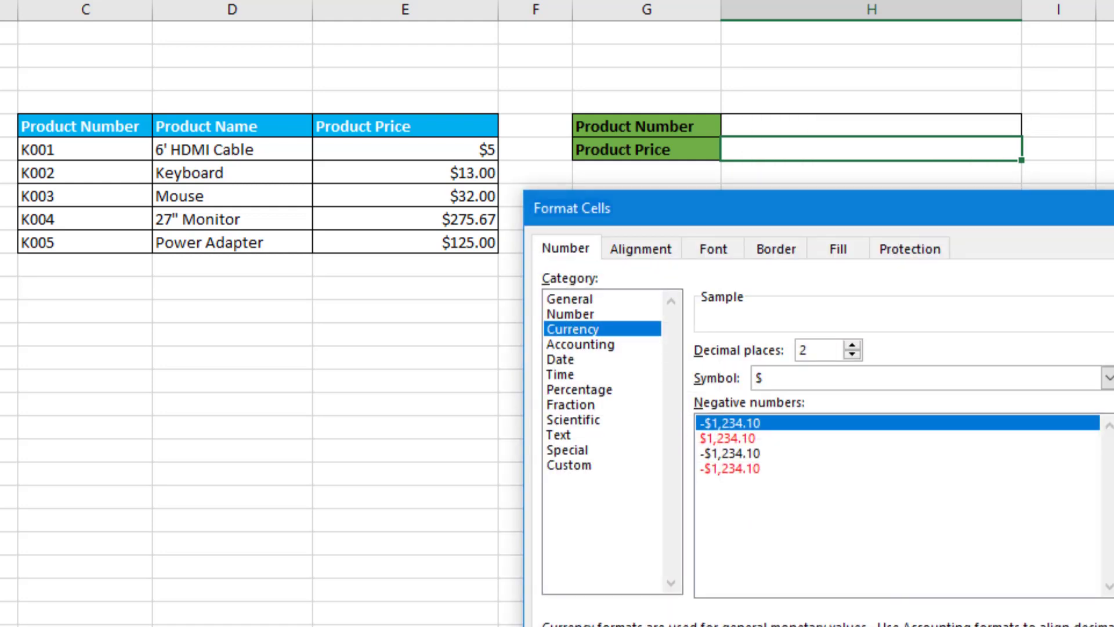
Step: Enter K004 as the product number in cell H5
left_click(803, 125)
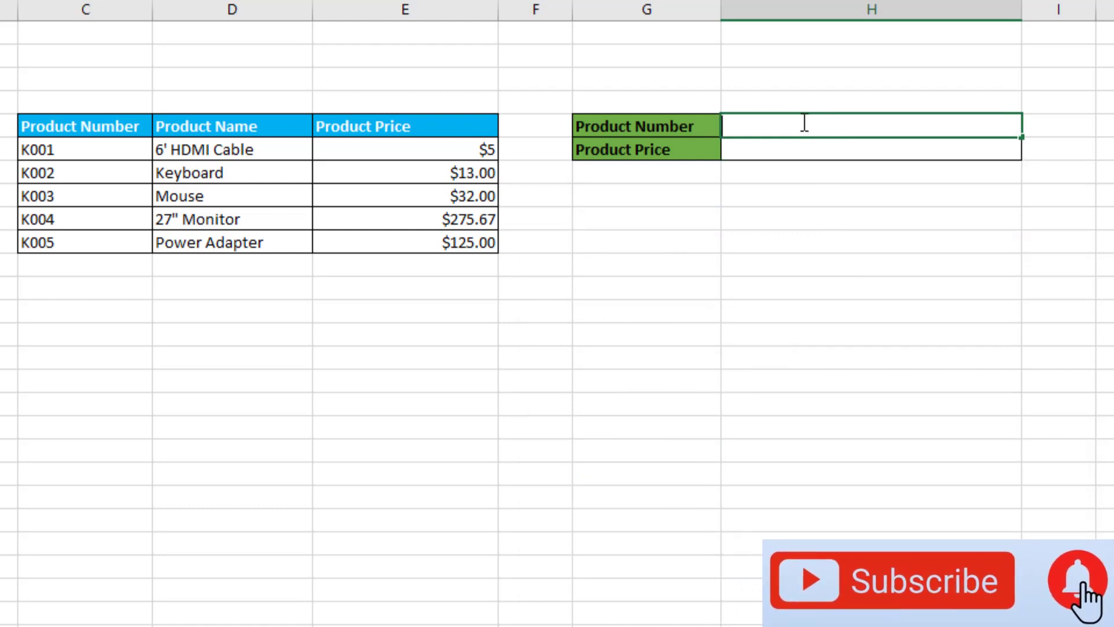
double_click(803, 123)
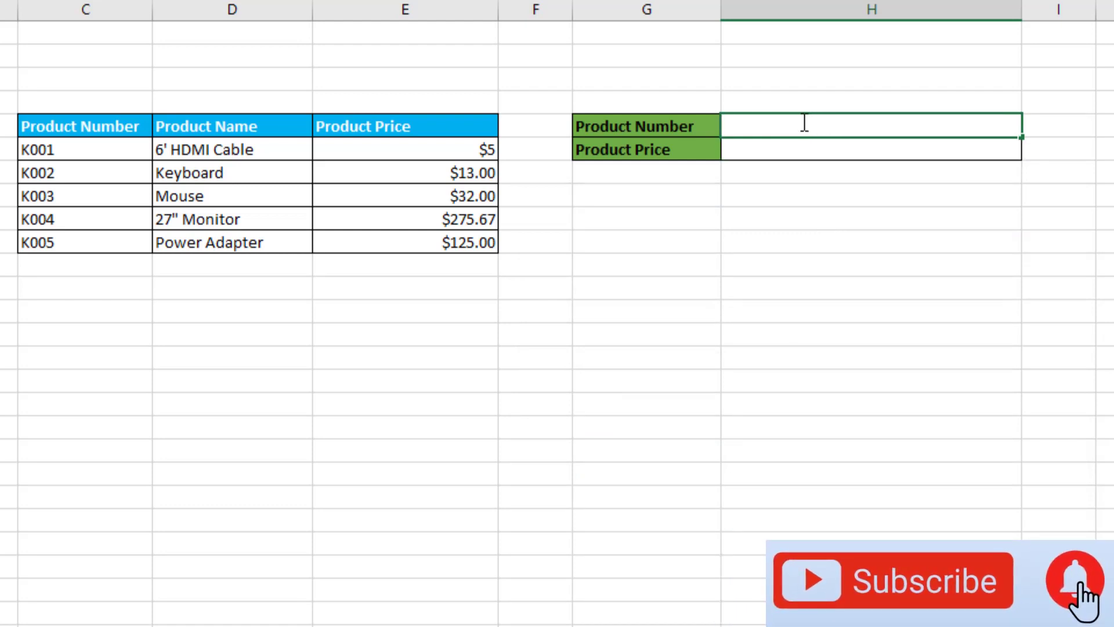
type("k")
key("BackSpace")
type("K004")
left_click(784, 150)
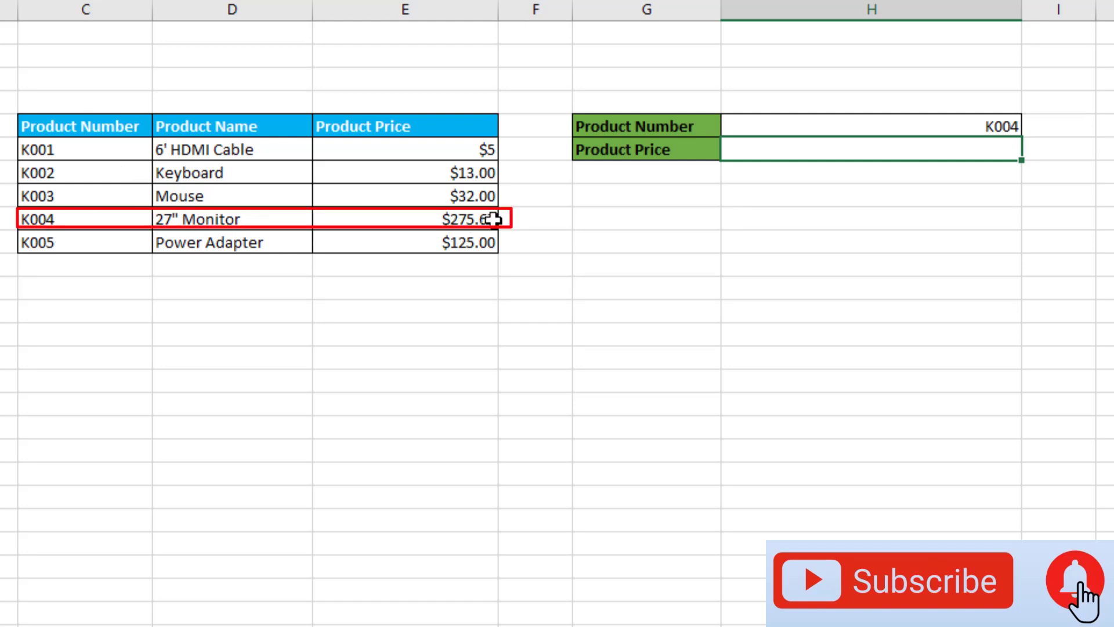
Step: Start a LOOKUP formula in the Product Price cell H6 with H5 as the lookup value
double_click(813, 151)
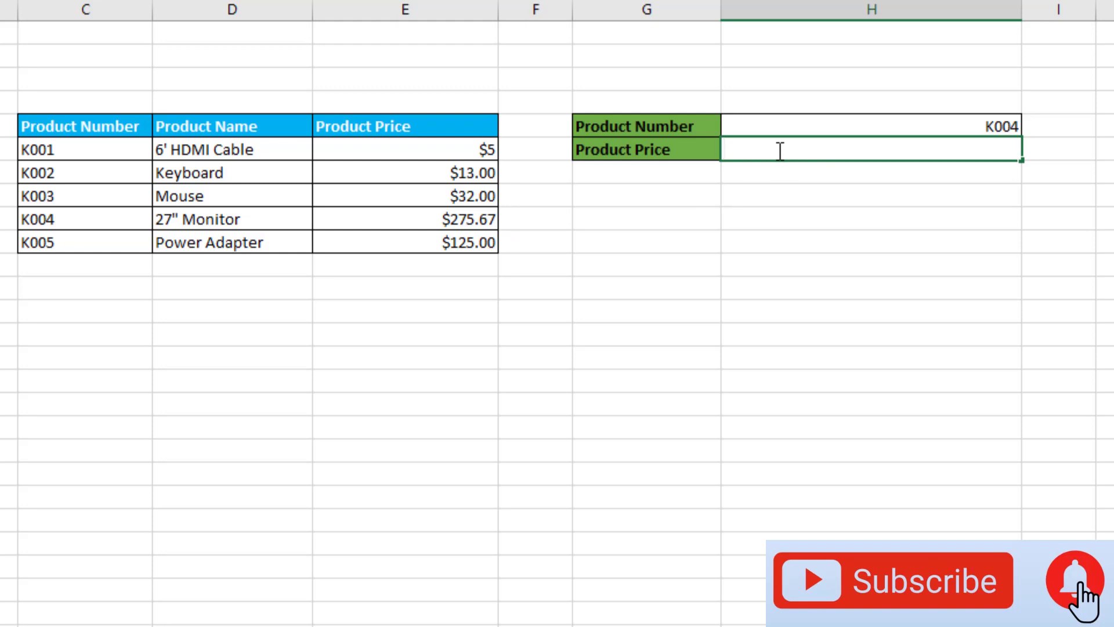
type("=")
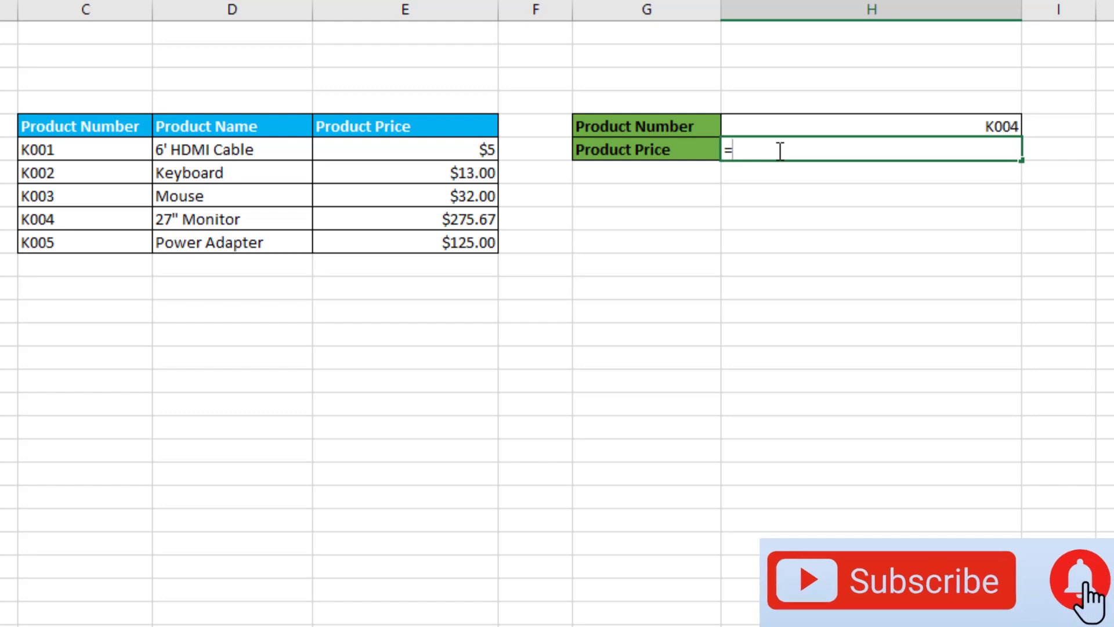
type("LOOP")
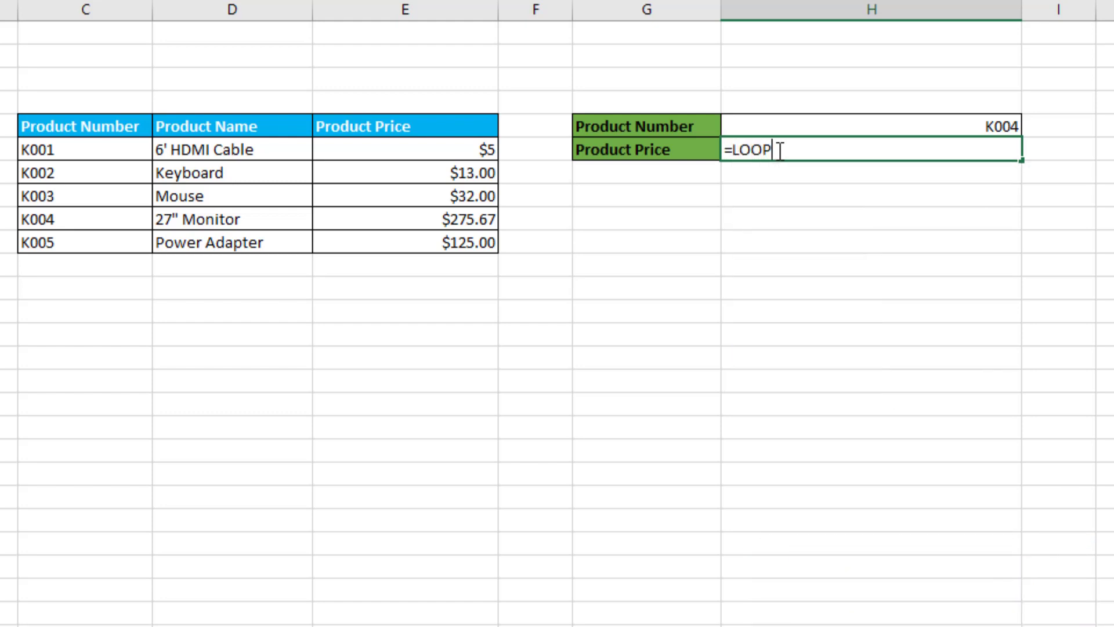
key("BackSpace")
type("K")
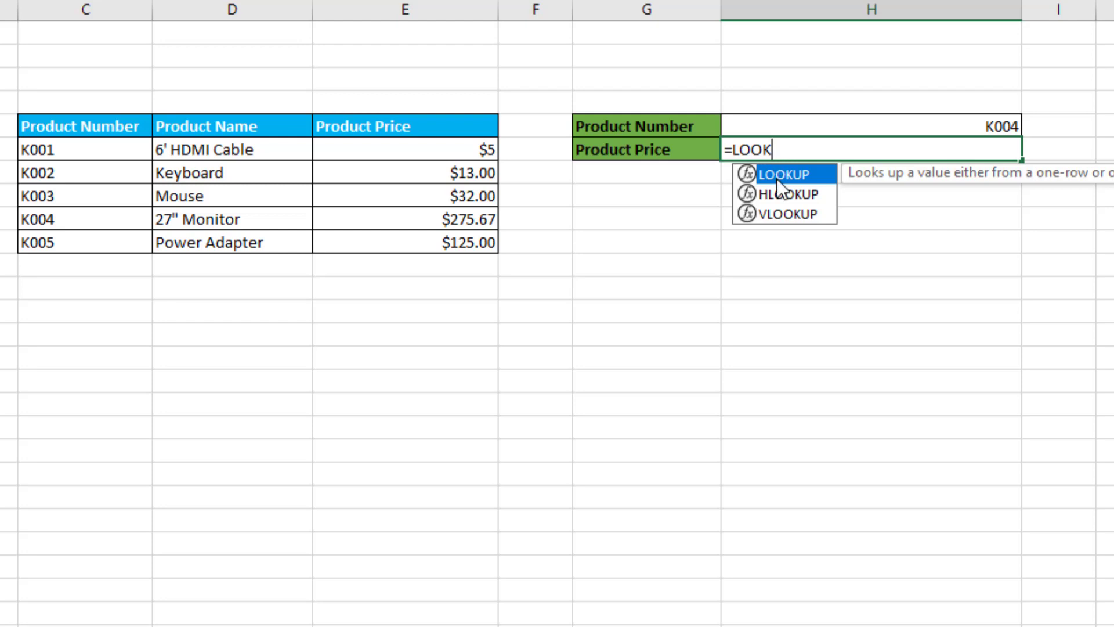
double_click(780, 170)
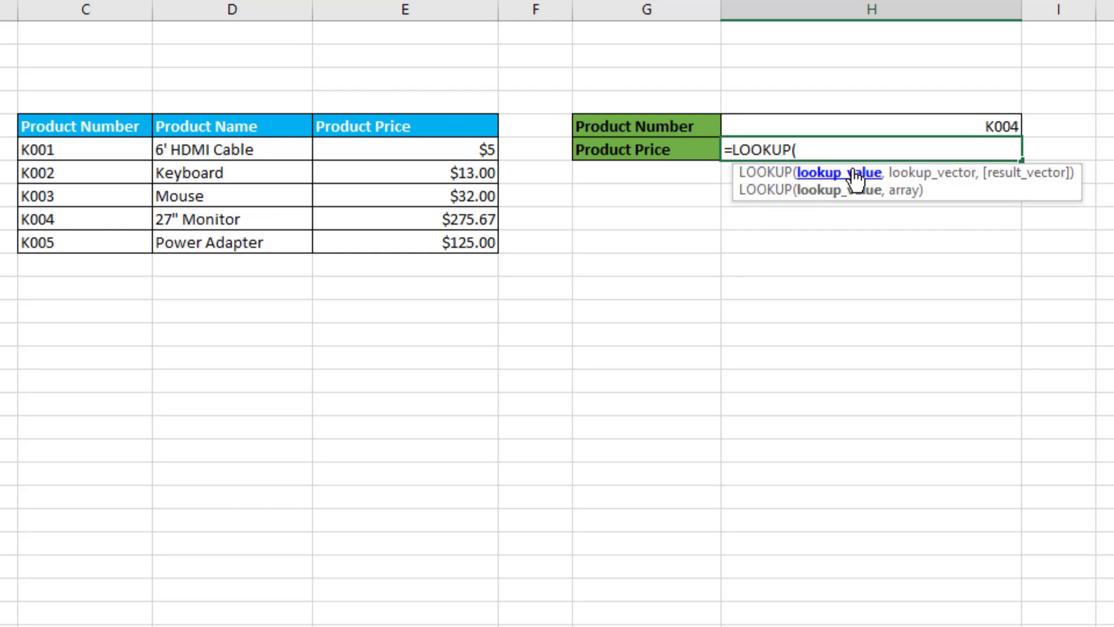
left_click(917, 129)
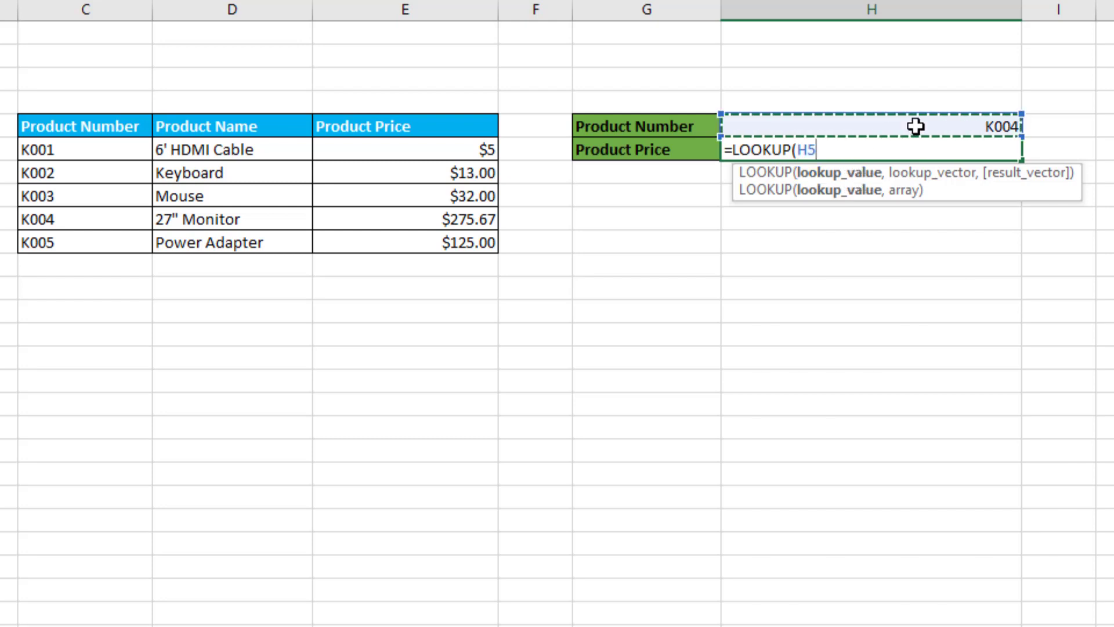
type(",")
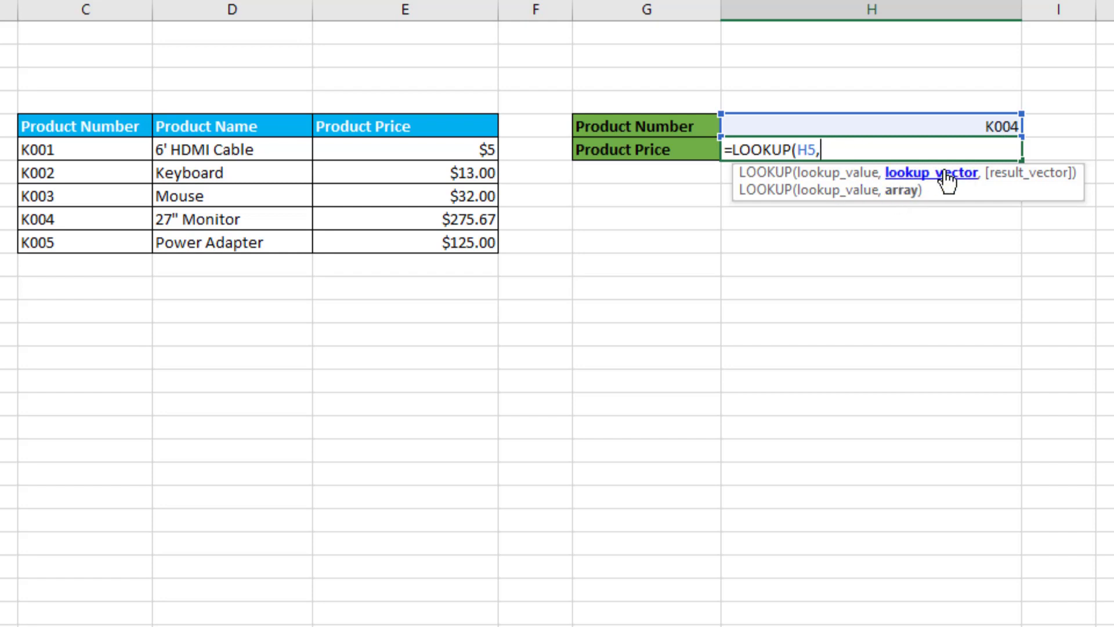
Step: Complete the LOOKUP formula in H6 with lookup vector C6:C10 and result vector E6:E10
left_click(81, 149)
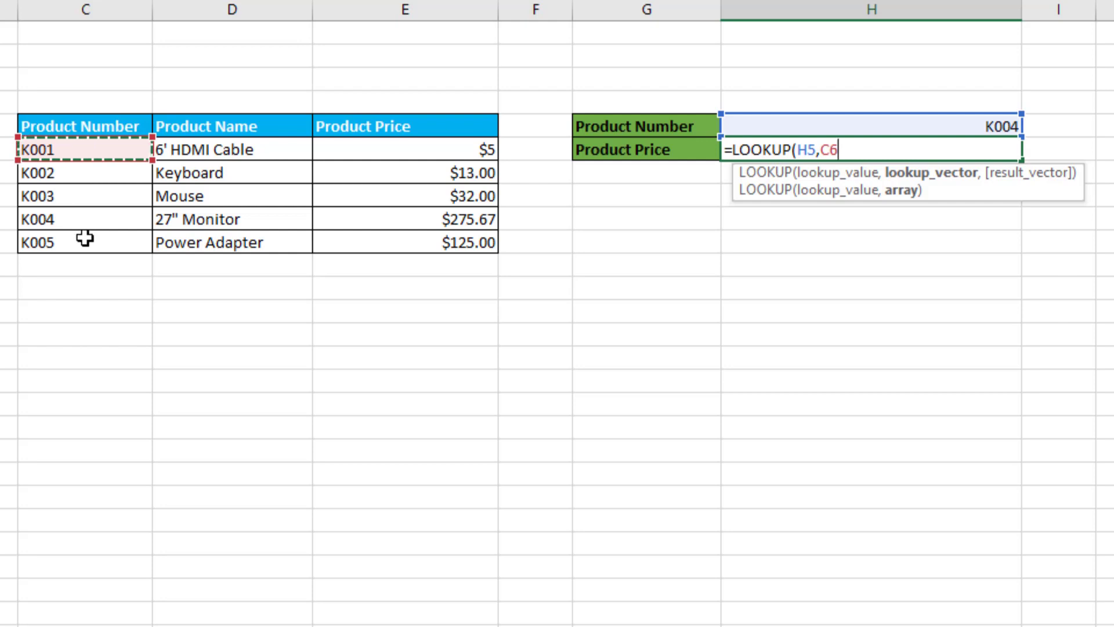
mouse_move(84, 238)
left_mouse_down()
mouse_move(80, 204)
mouse_move(89, 244)
mouse_move(80, 241)
left_mouse_up()
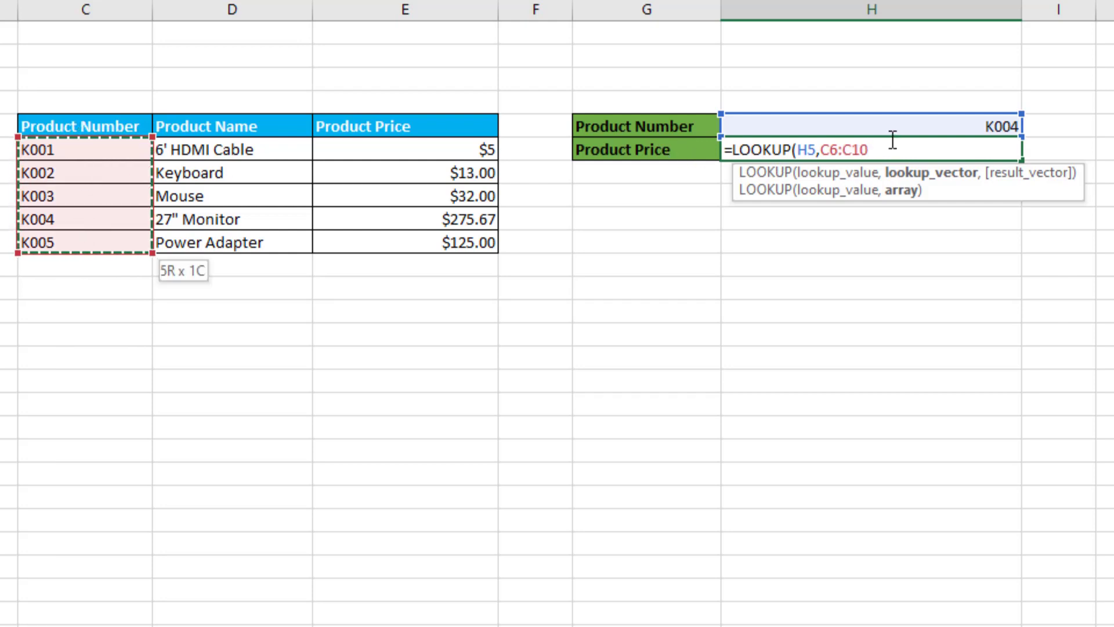
type(",")
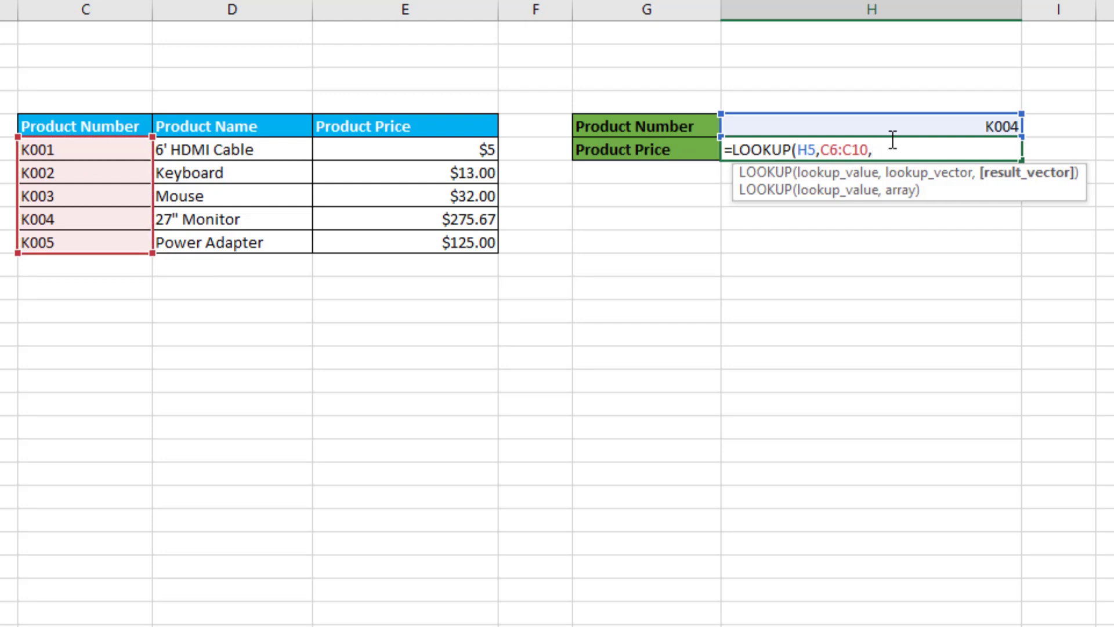
left_click(465, 150)
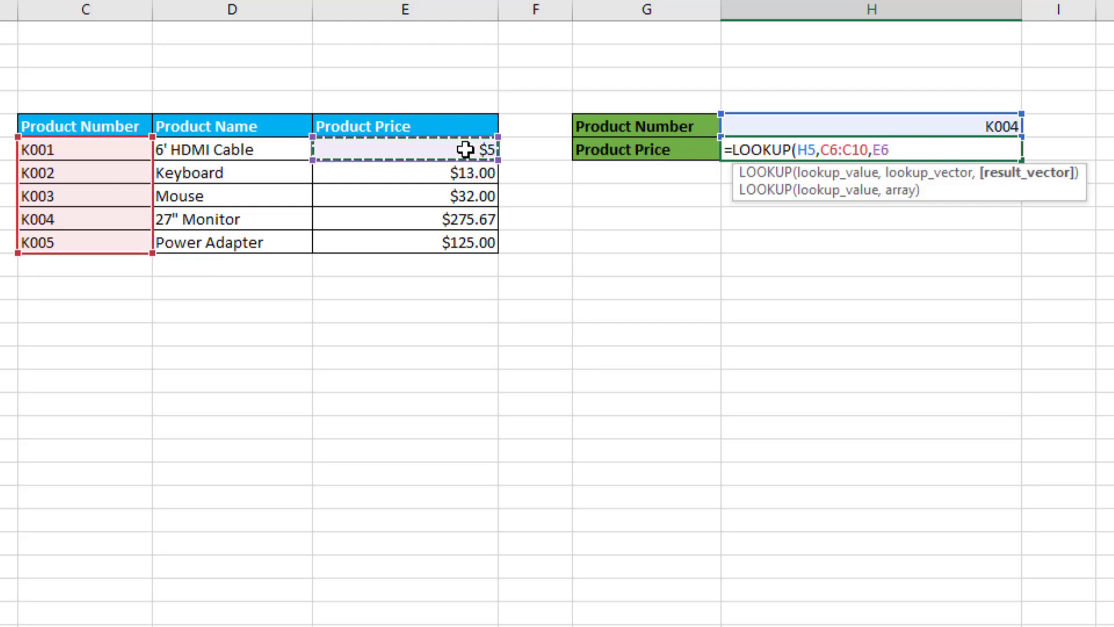
left_click(442, 240, "shift")
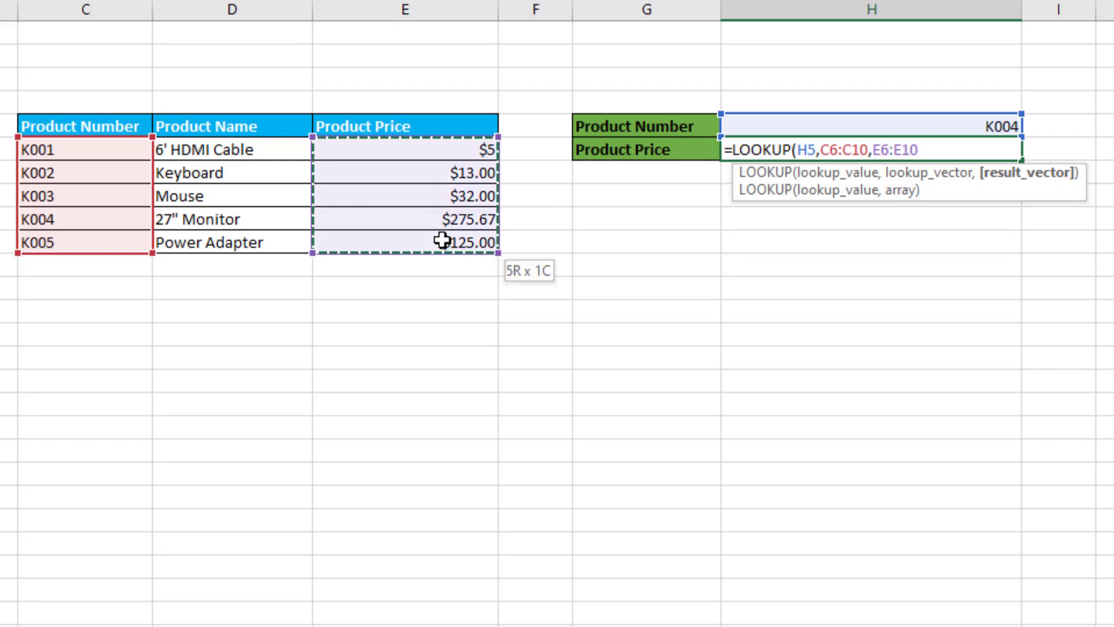
type(")")
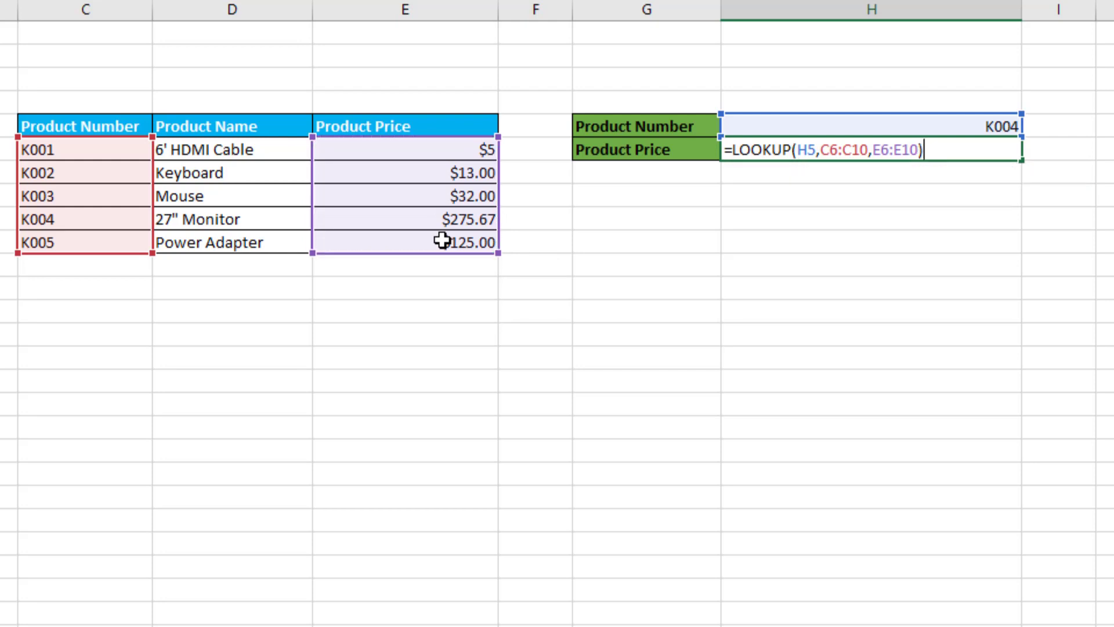
key("Return")
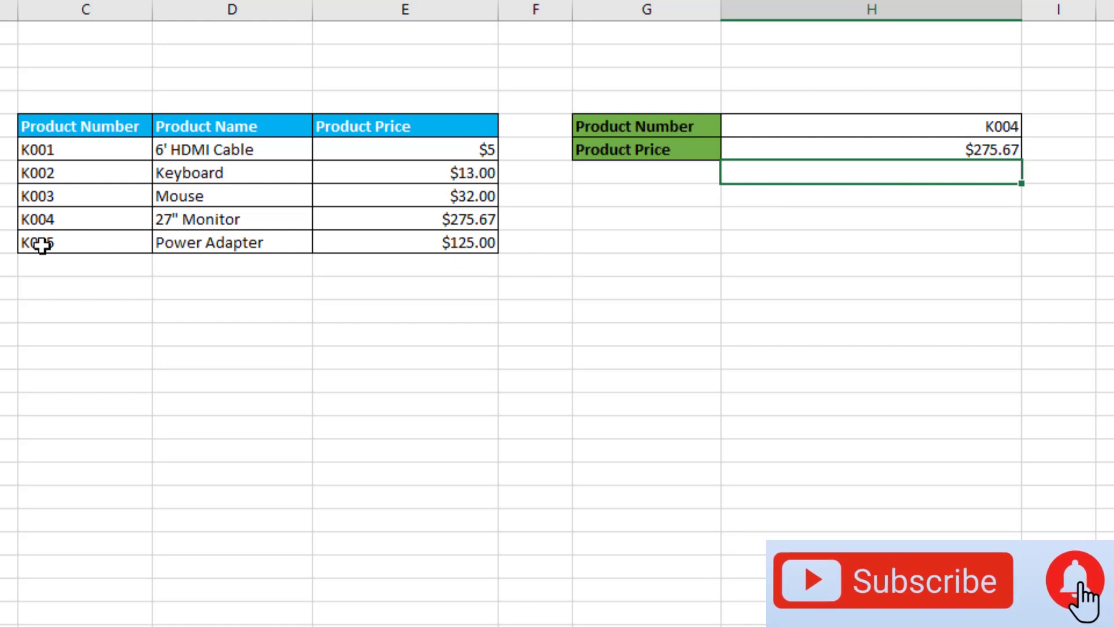
Step: Test the price lookup by changing the product number in H5 to K003
left_click(32, 219)
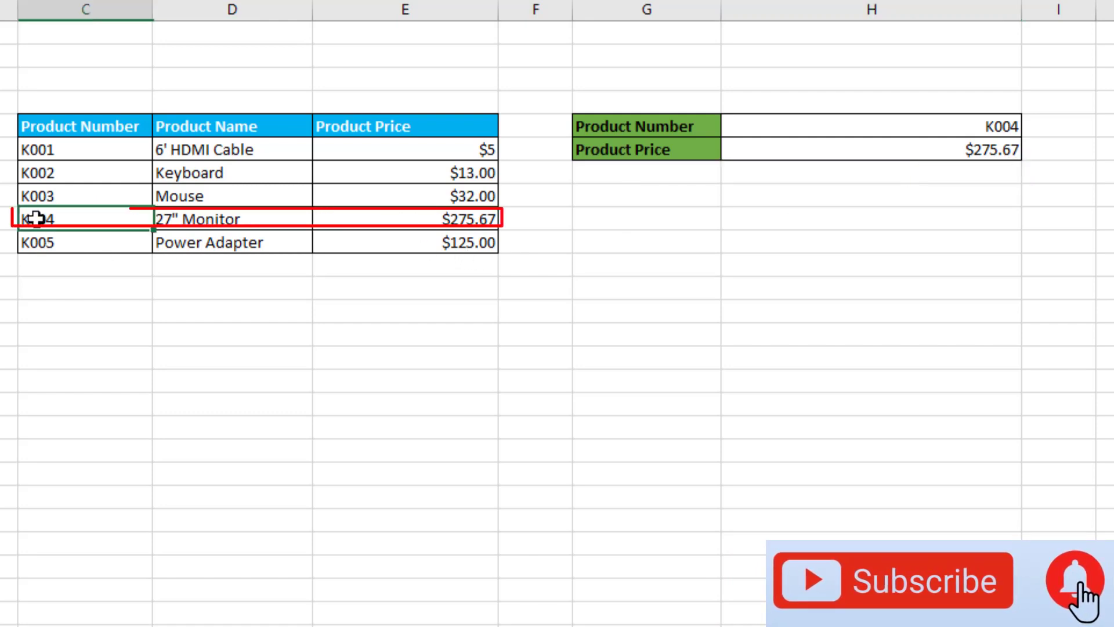
double_click(1013, 128)
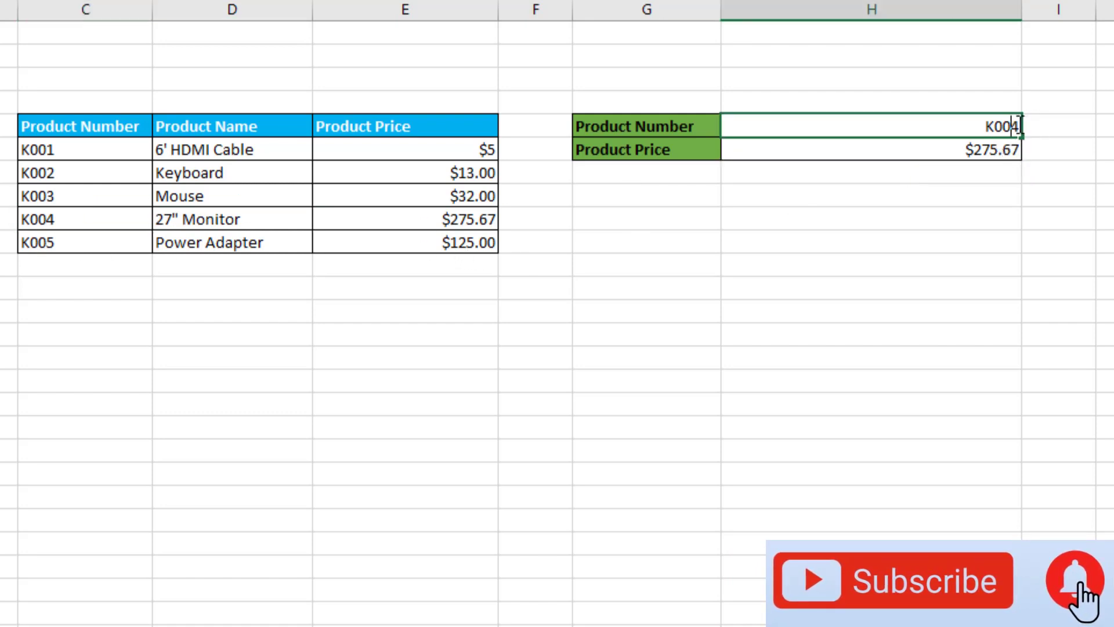
left_click_drag(1012, 126, 1021, 126)
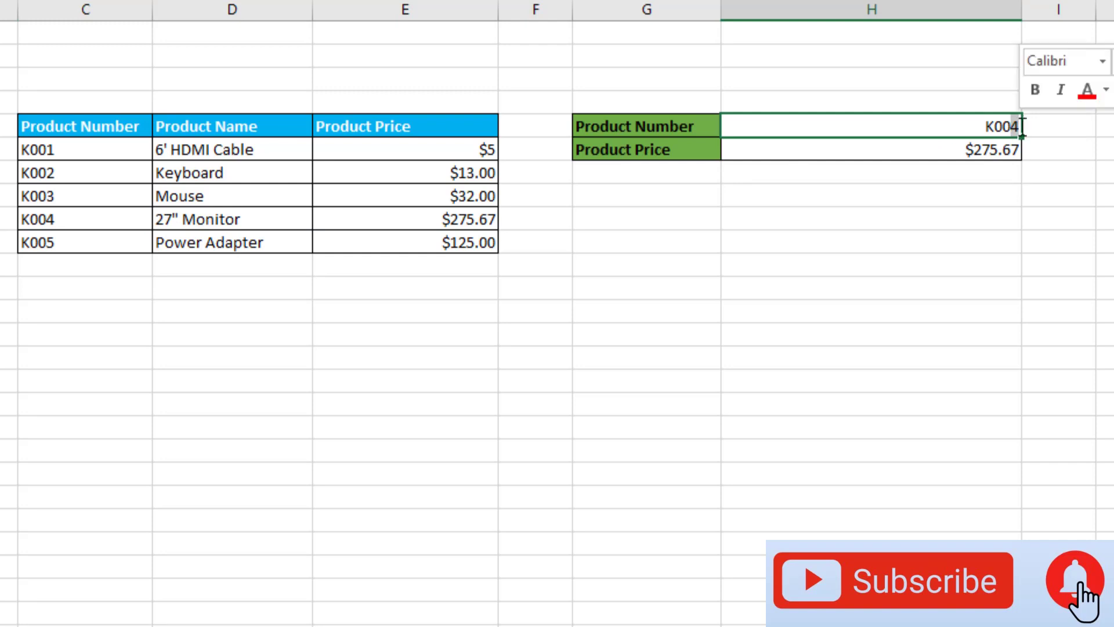
type("3")
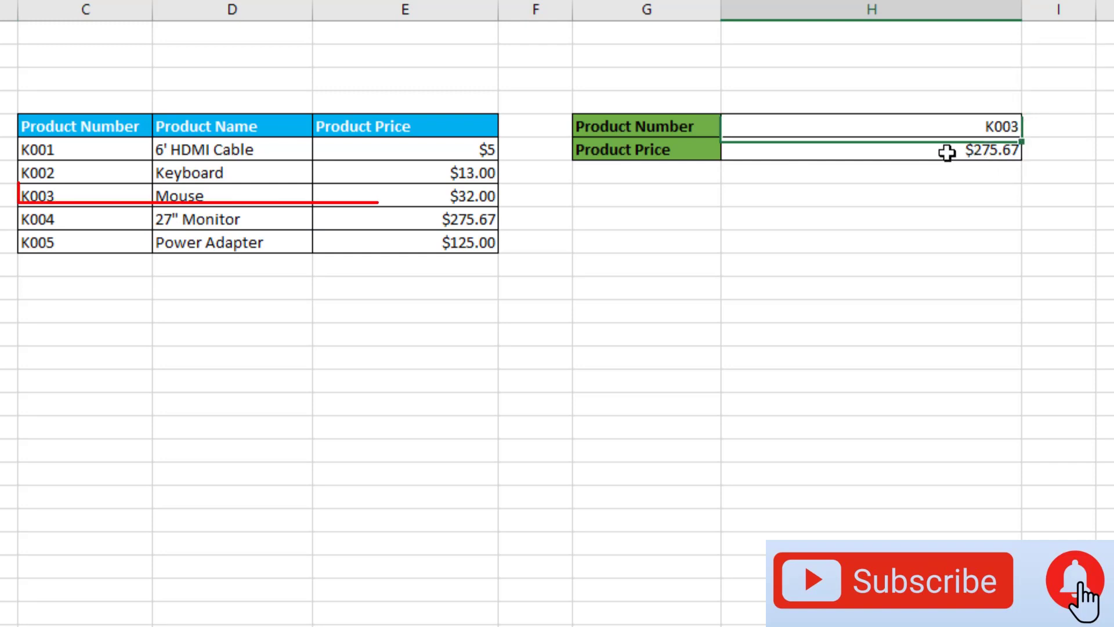
left_click(947, 152)
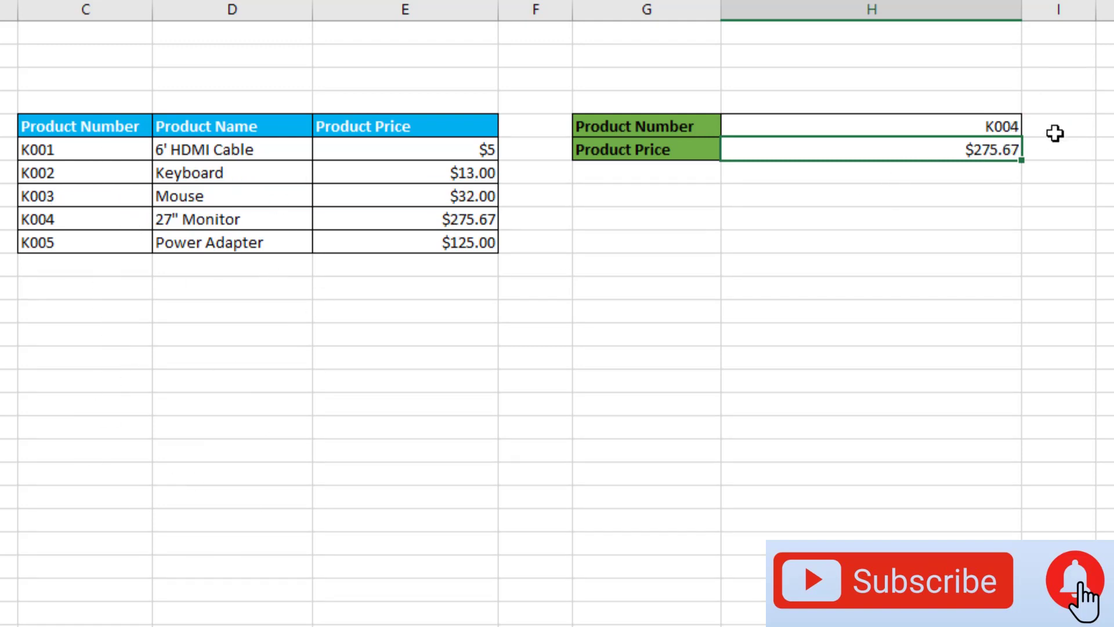
left_click(993, 126)
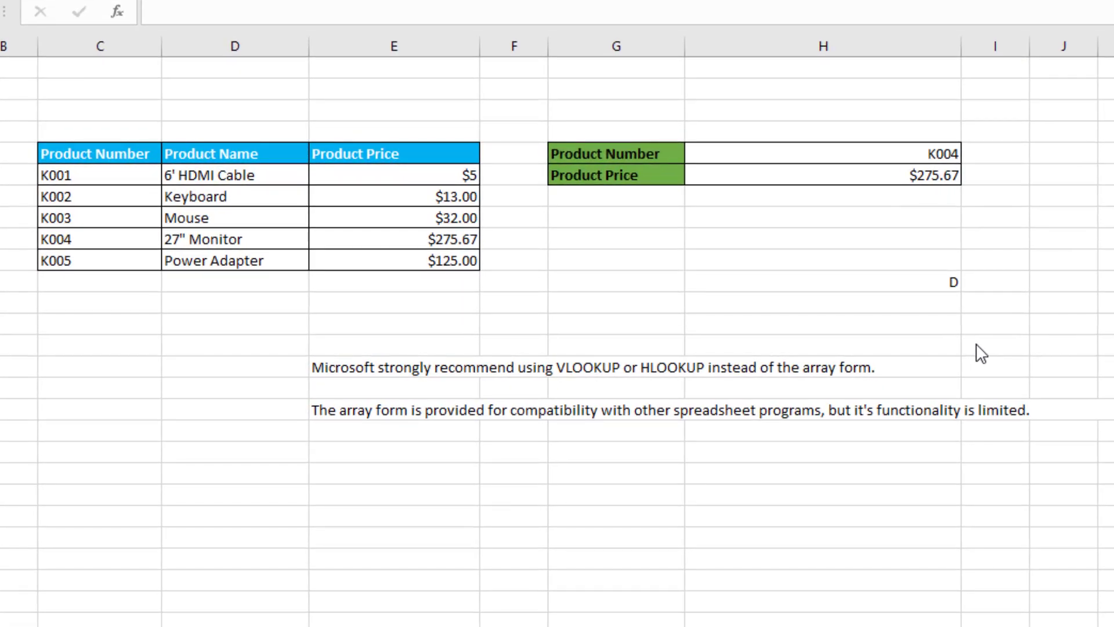
Step: Replace the letter D in cell H11 with the product number K003
left_click(946, 284)
left_click(946, 282)
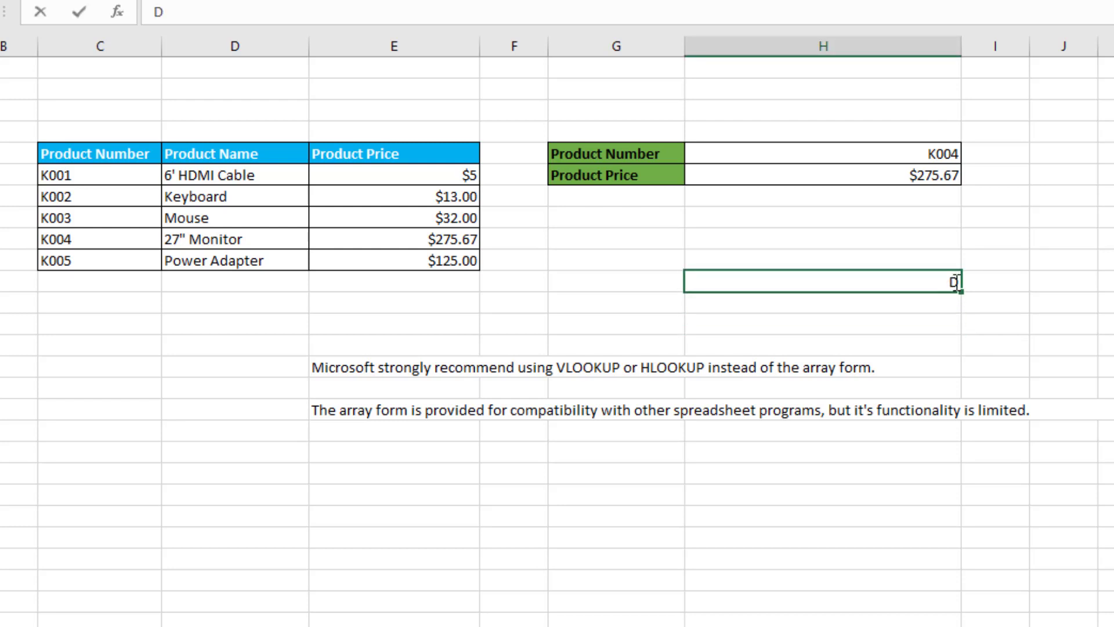
double_click(955, 283)
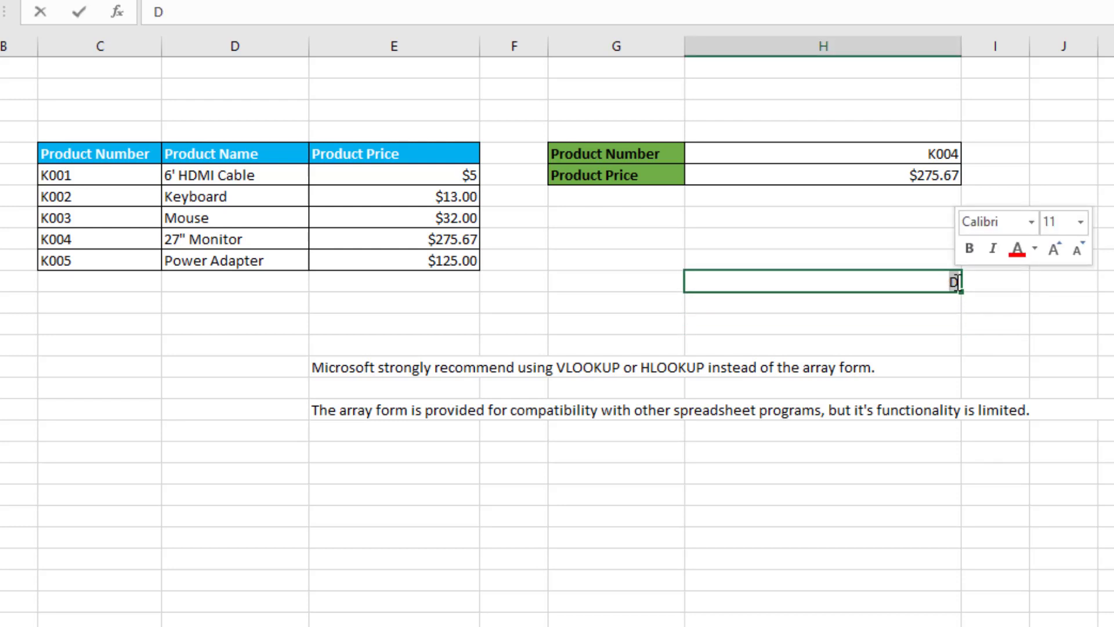
type("K00")
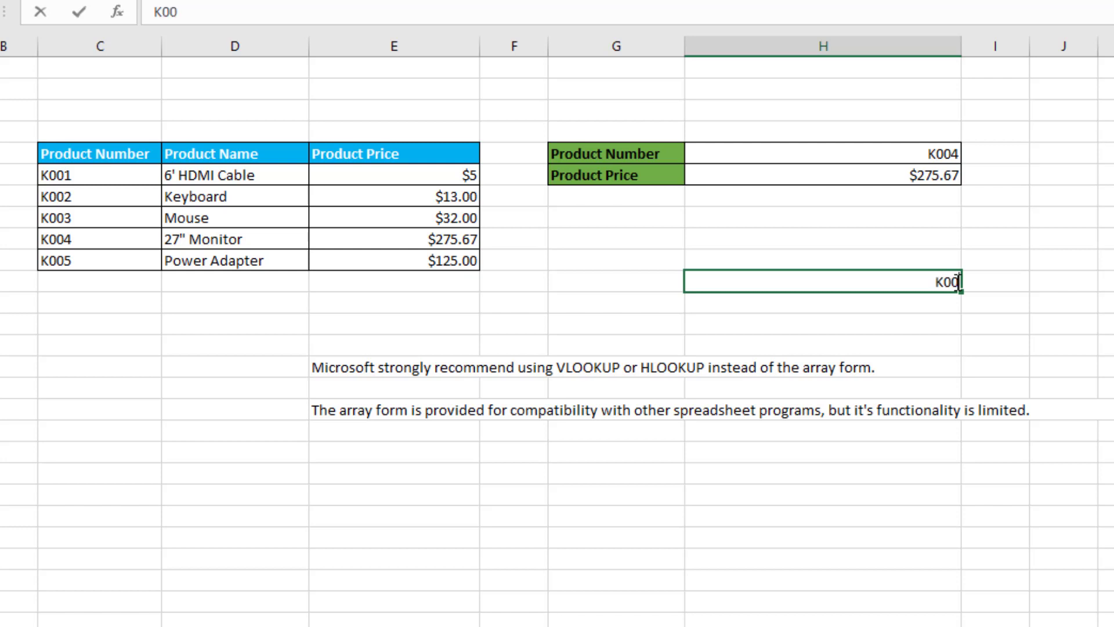
type("3")
key("Return")
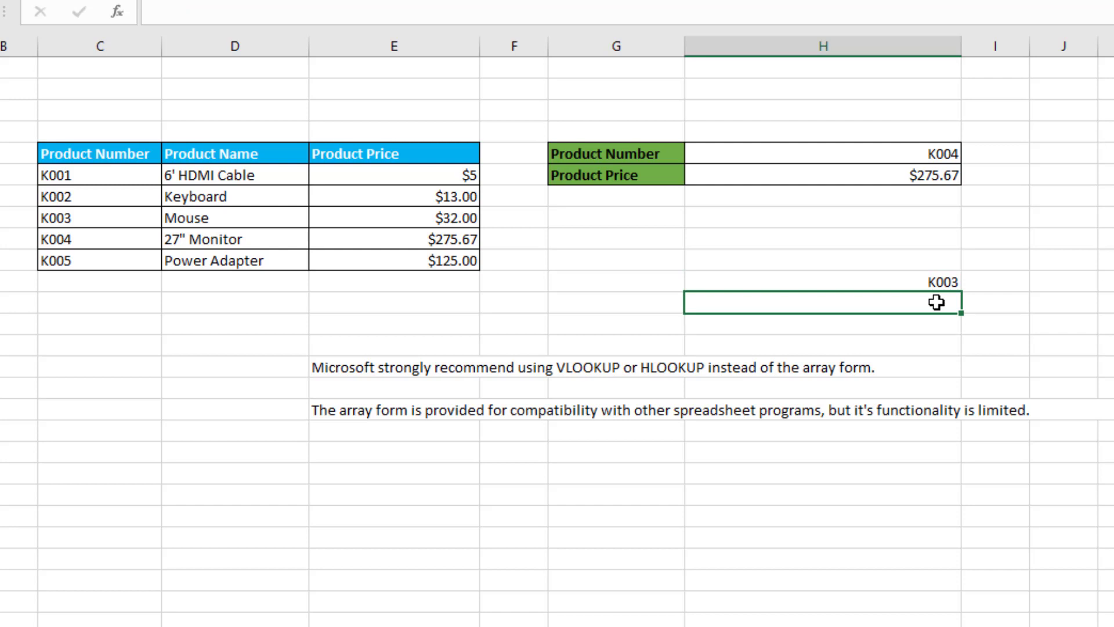
Step: Enter an array-form LOOKUP formula in H12 with H11 as the lookup value and C6:E10 as the array
double_click(936, 303)
type("=LOOK")
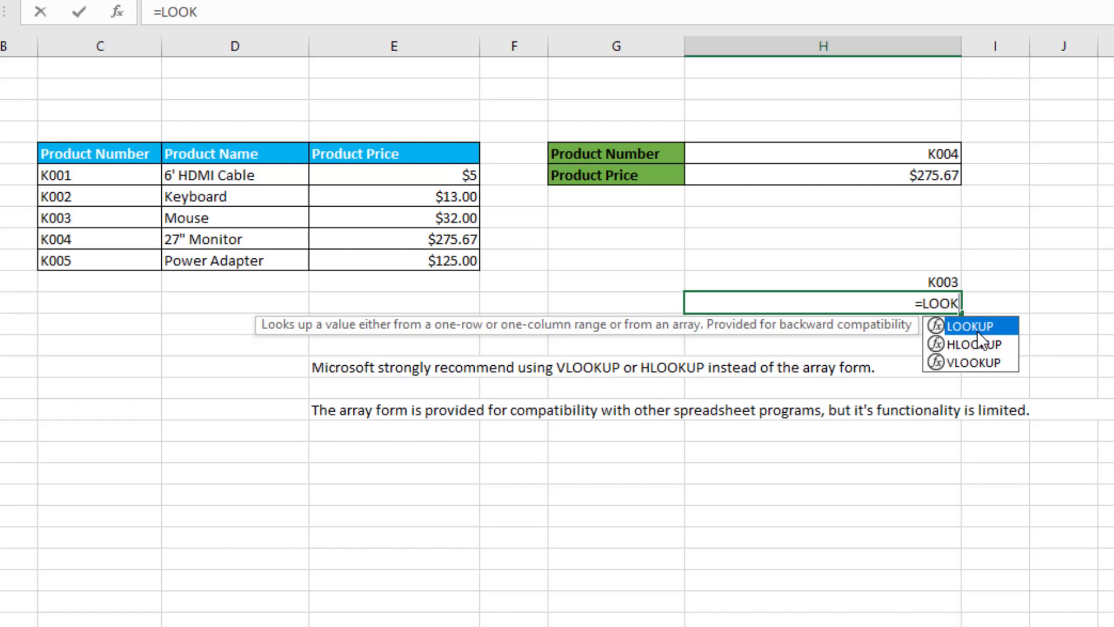
key("Tab")
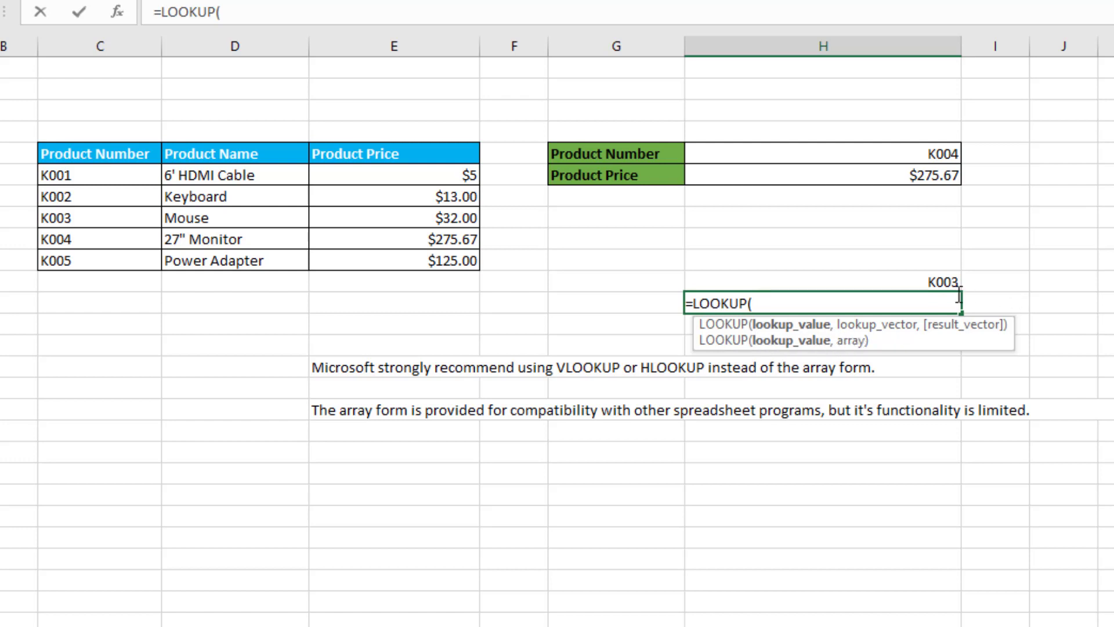
left_click(946, 282)
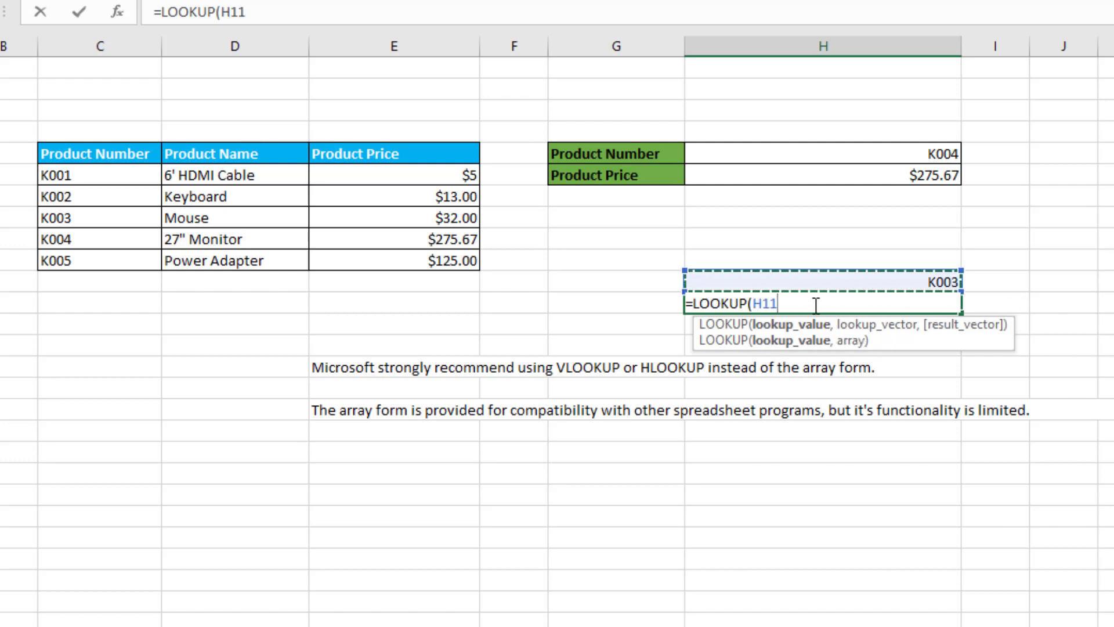
type(",")
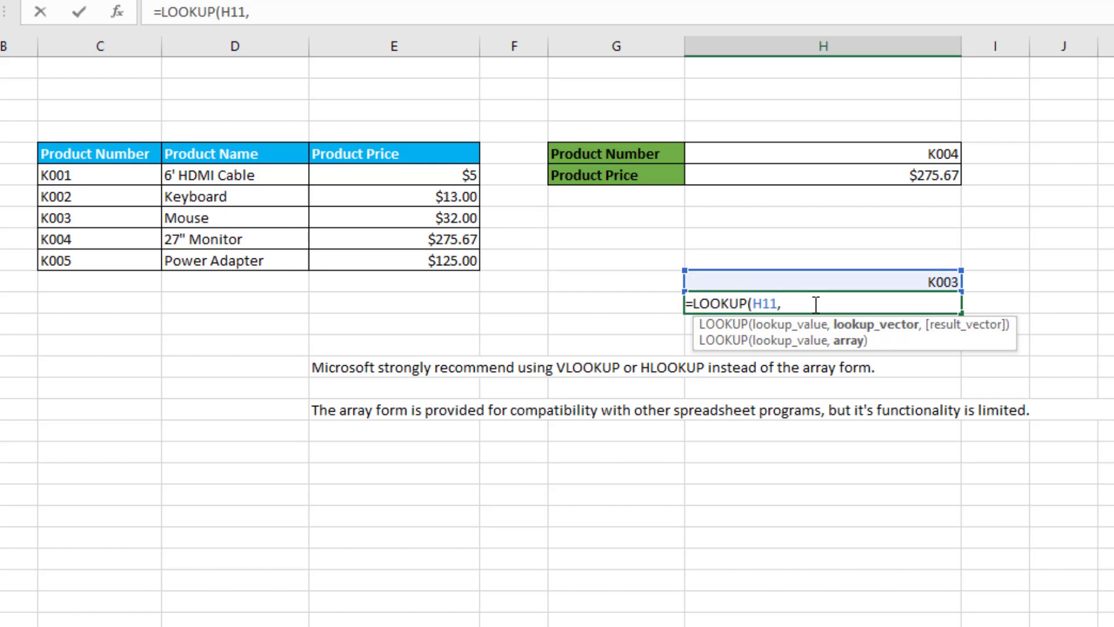
left_click(110, 179)
left_click_drag(110, 179, 418, 258)
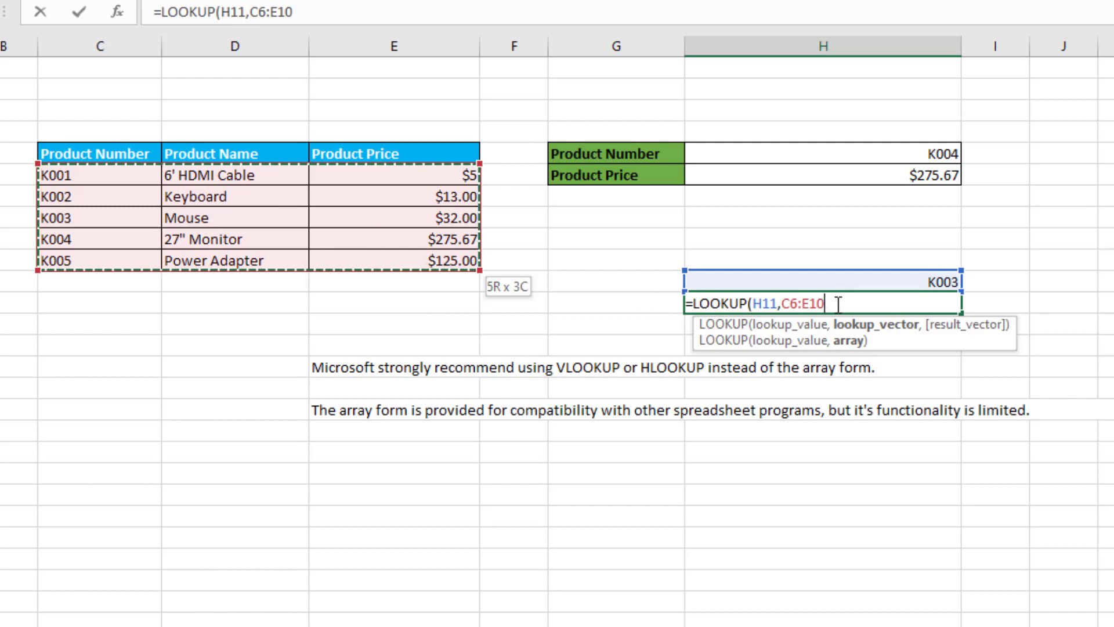
type(")")
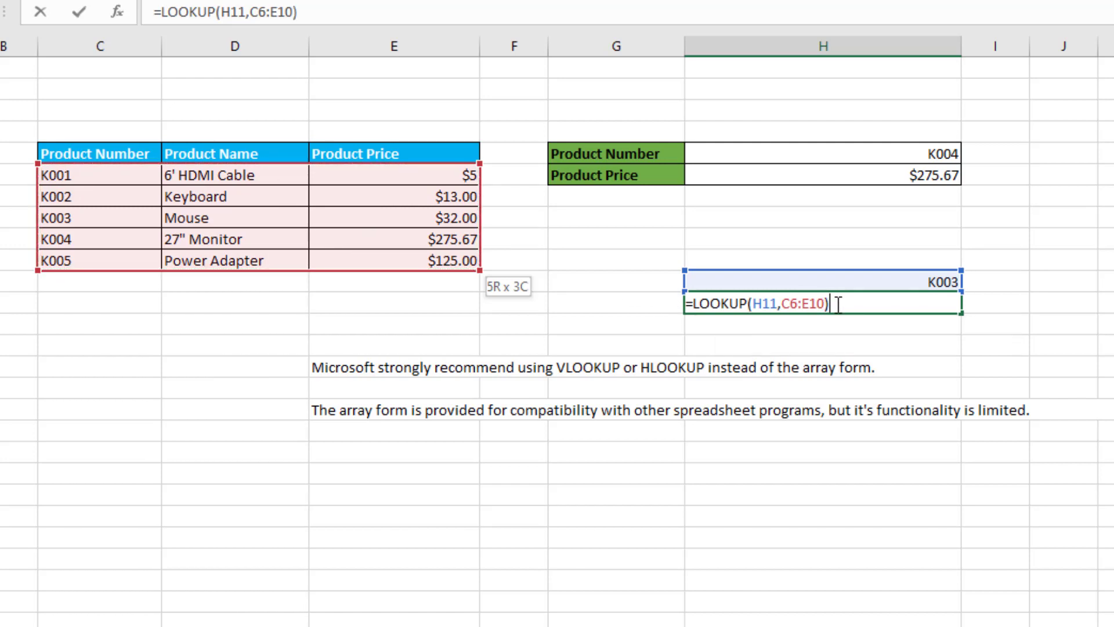
key("Return")
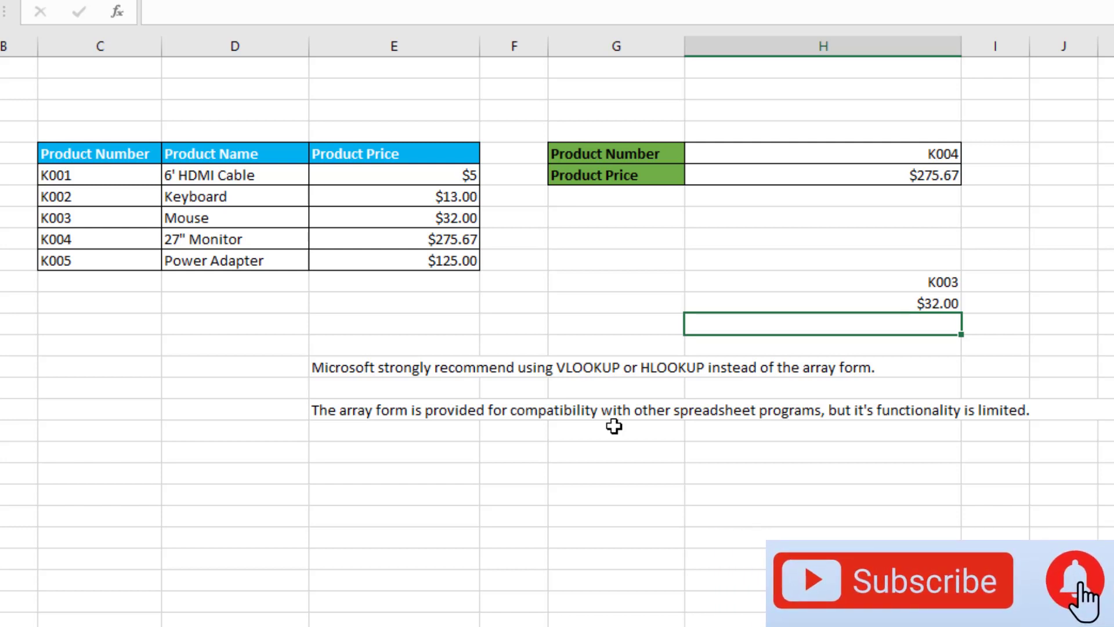
left_click(593, 370)
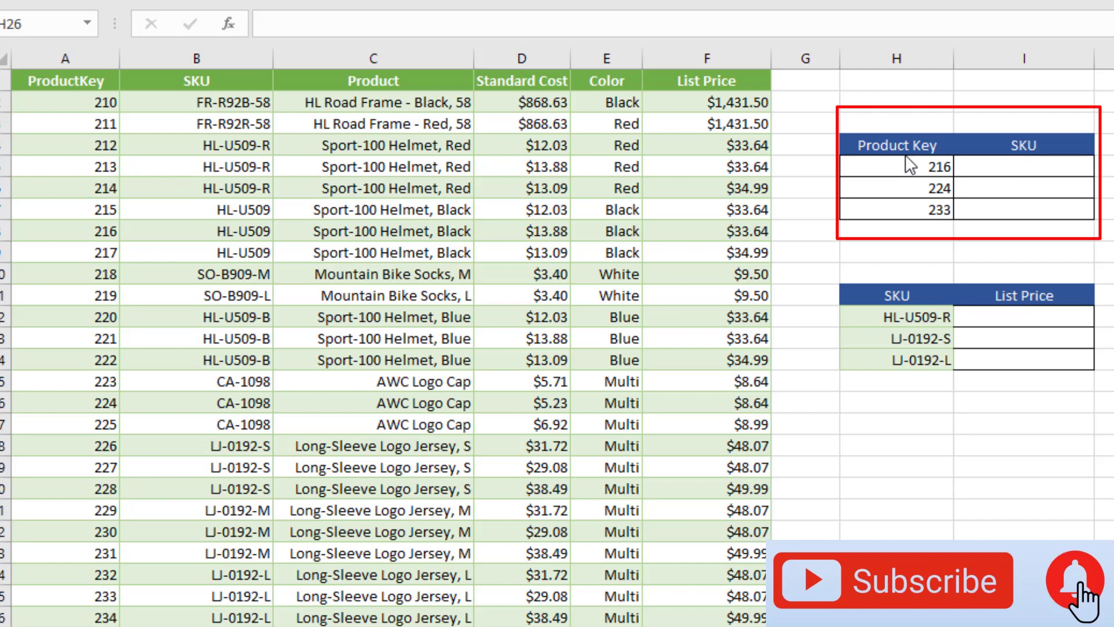
Step: Examine the product keys in the Product Key and SKU lookup table and the data row for key 216
left_click(933, 170)
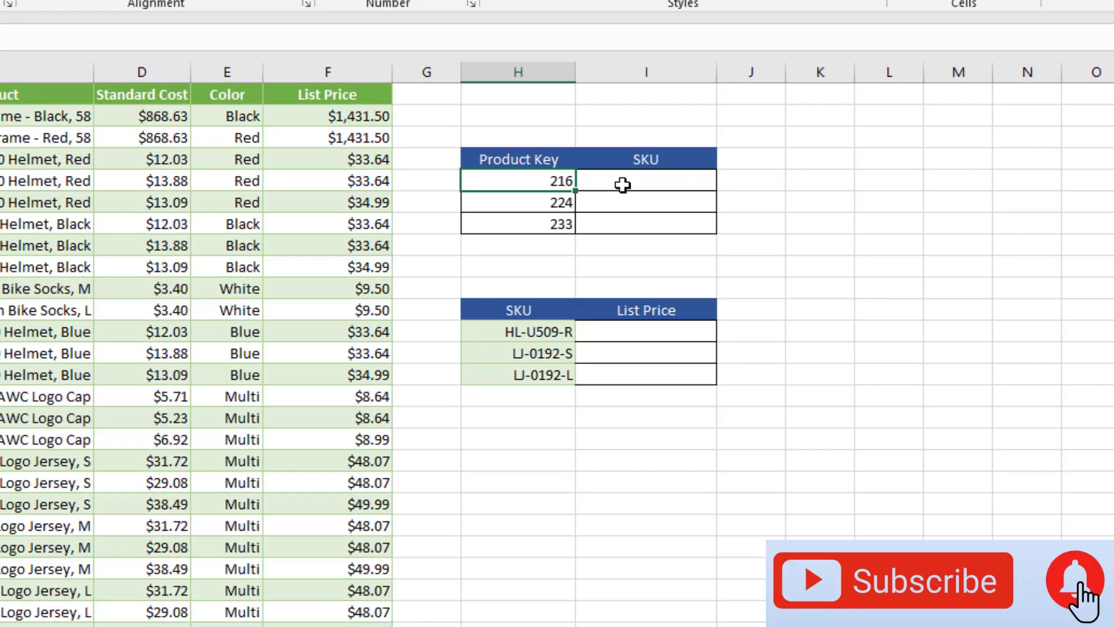
left_click(641, 235)
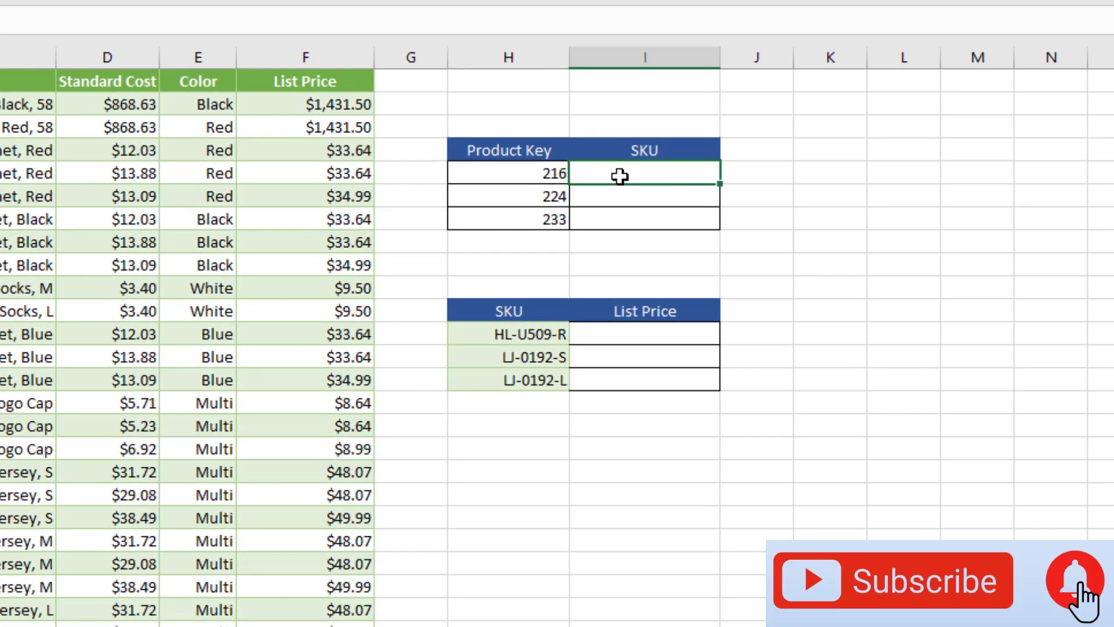
left_click(545, 174)
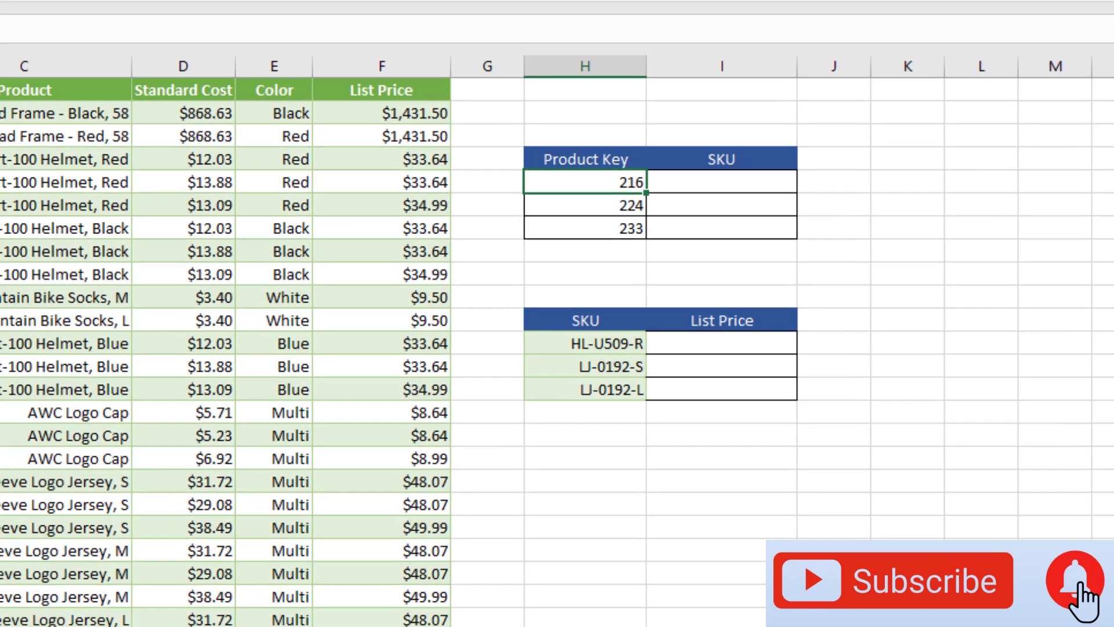
left_click(2, 287)
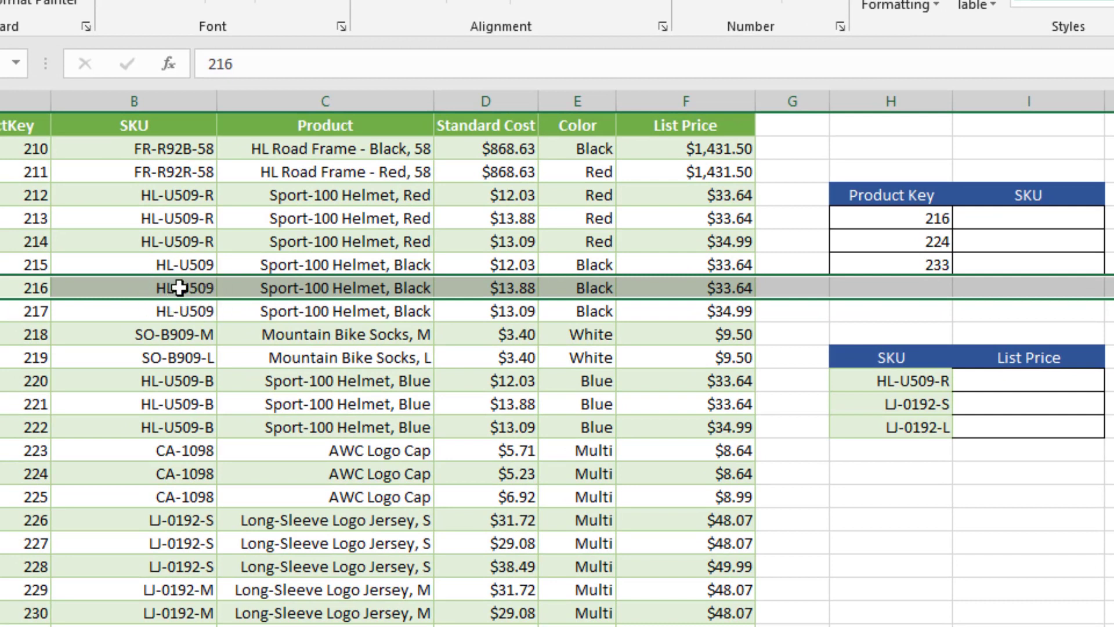
left_click(940, 242)
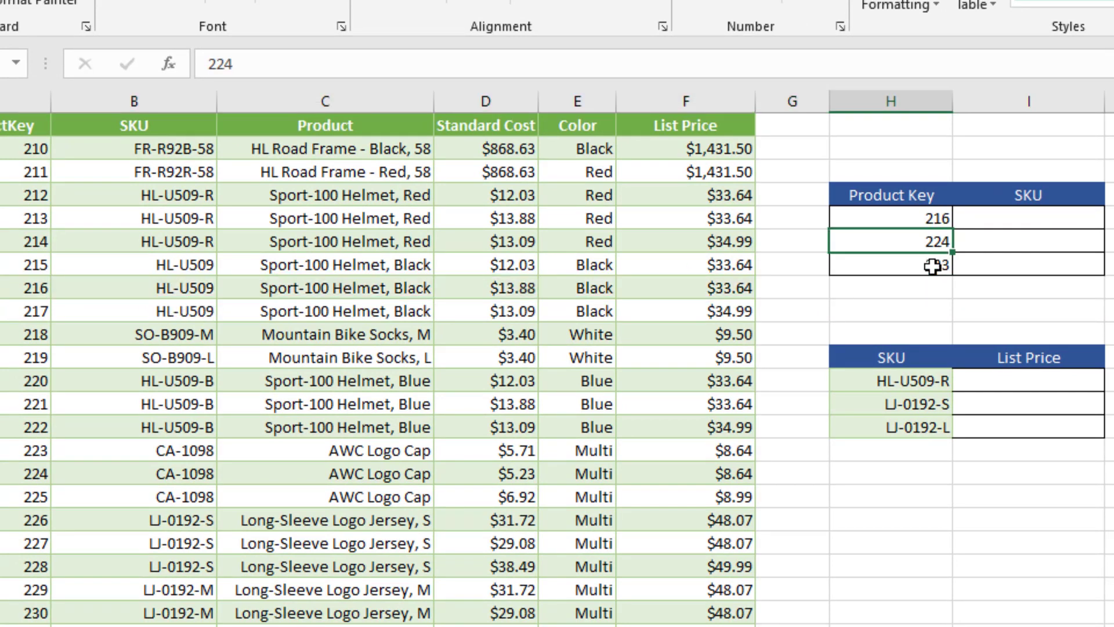
left_click(933, 266)
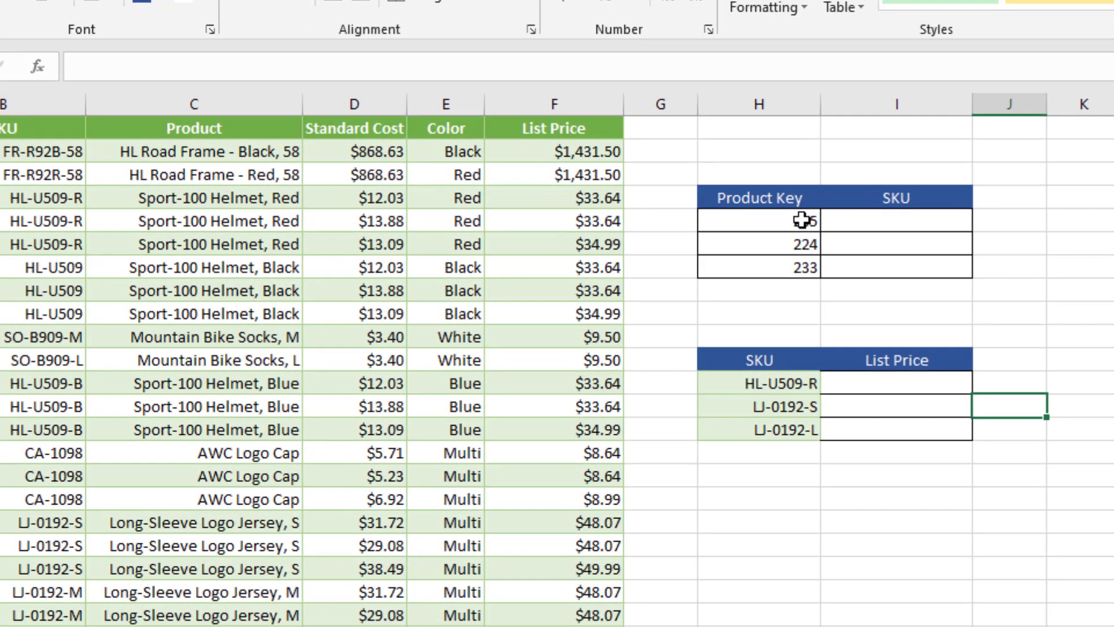
left_click(607, 234)
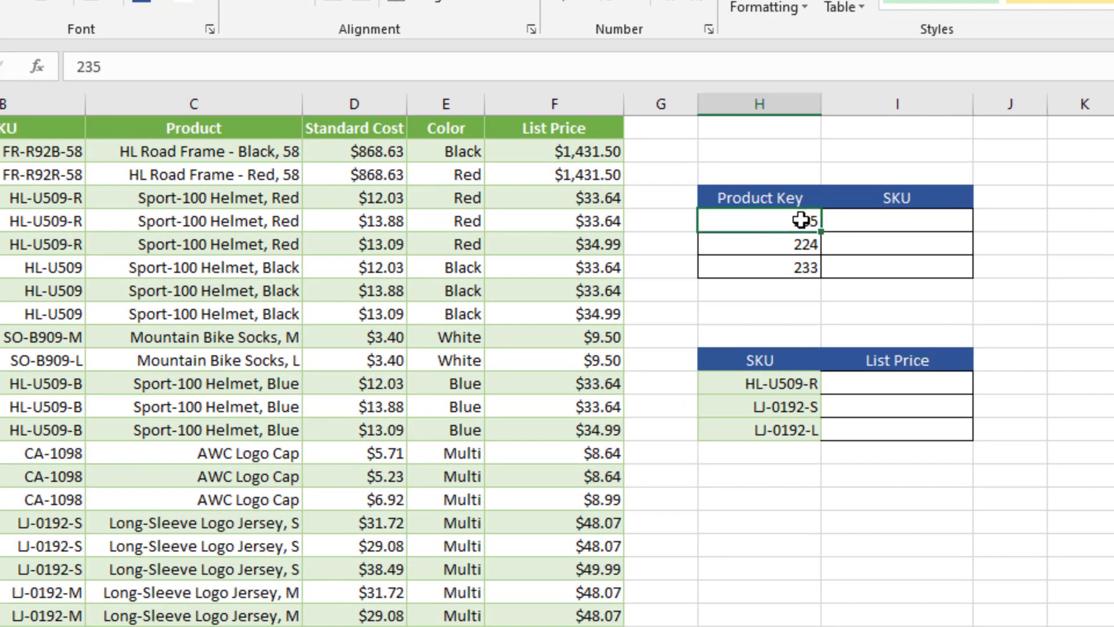
Step: Start a VLOOKUP formula in the SKU cell I5 with H5 as the lookup value
left_click(868, 219)
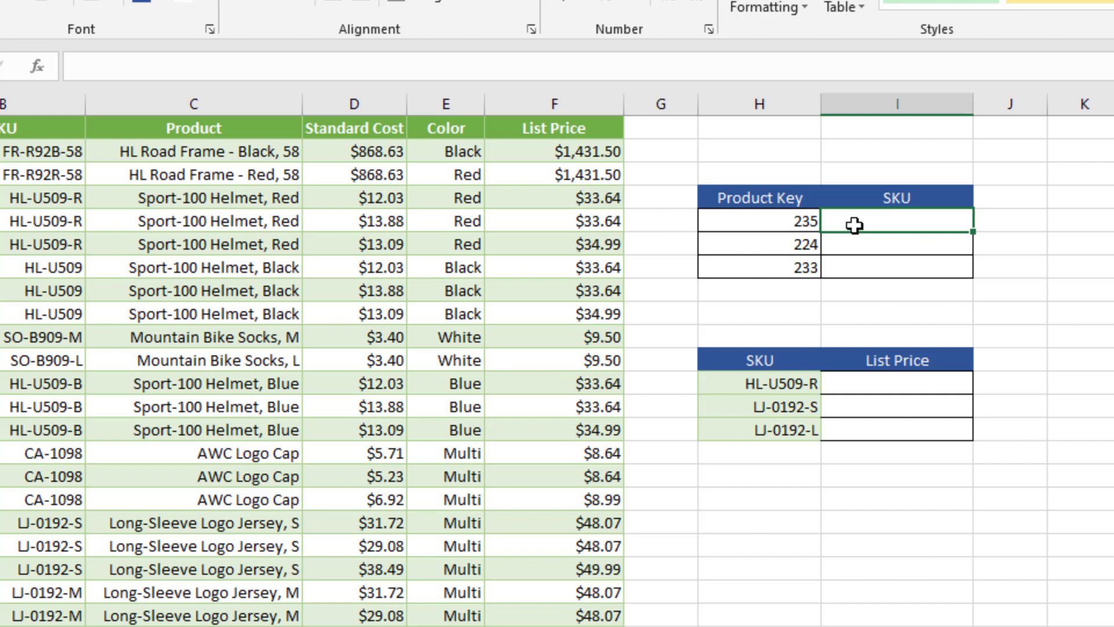
double_click(856, 225)
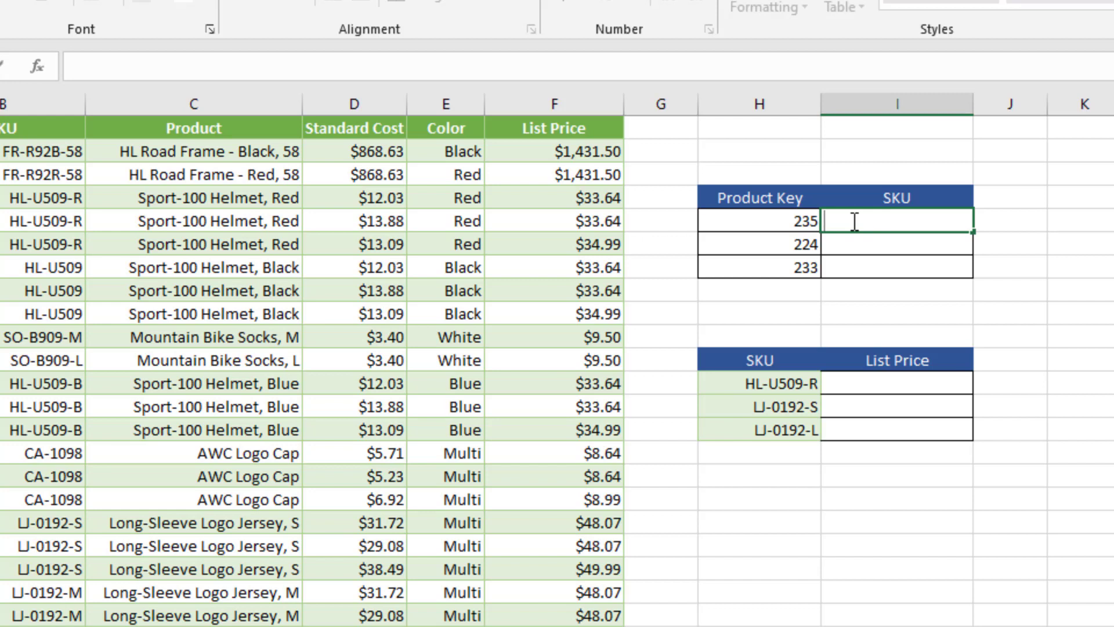
type("=VLO")
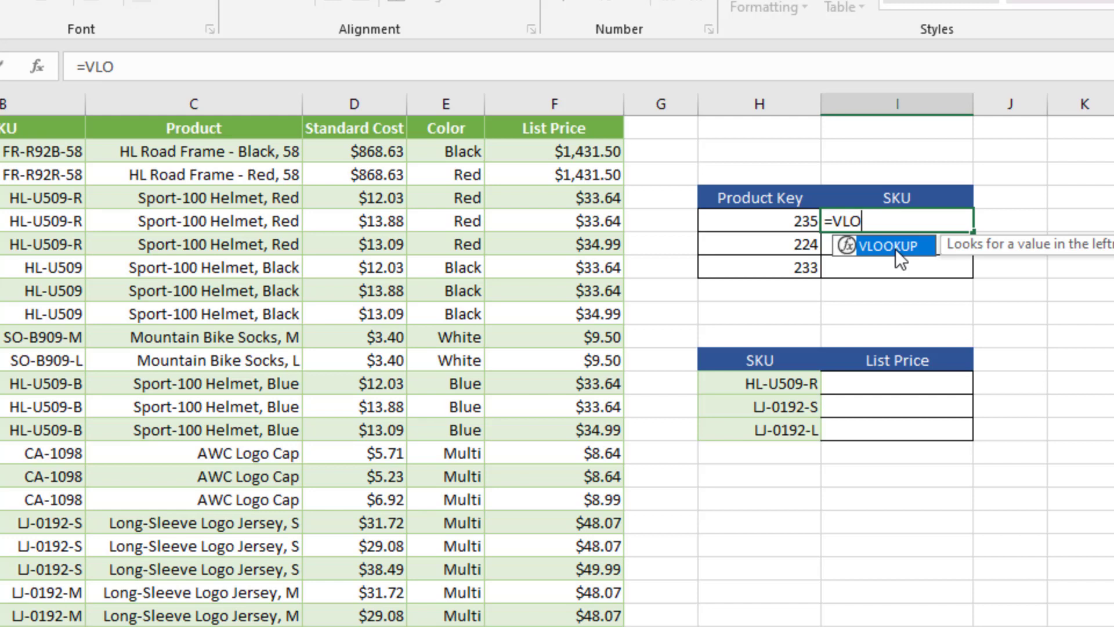
double_click(880, 248)
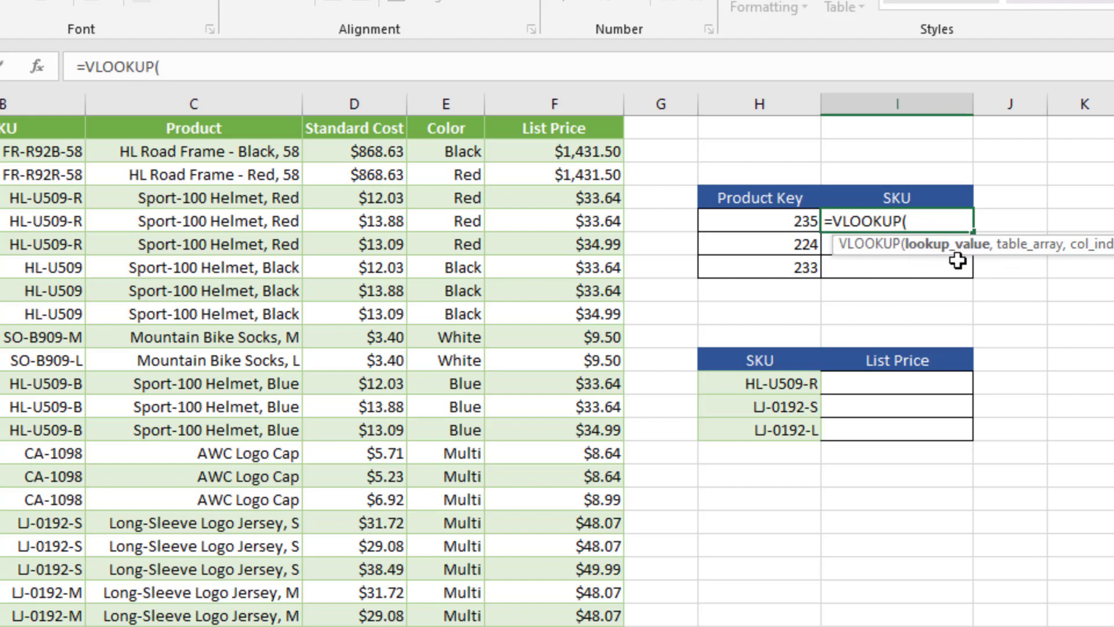
left_click(799, 221)
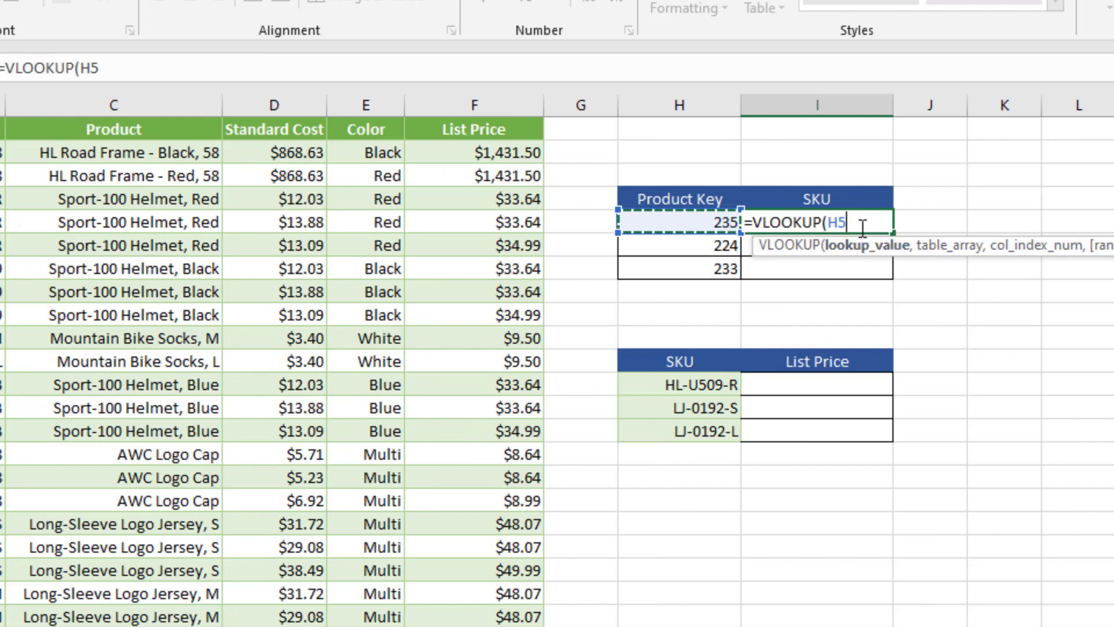
type(",")
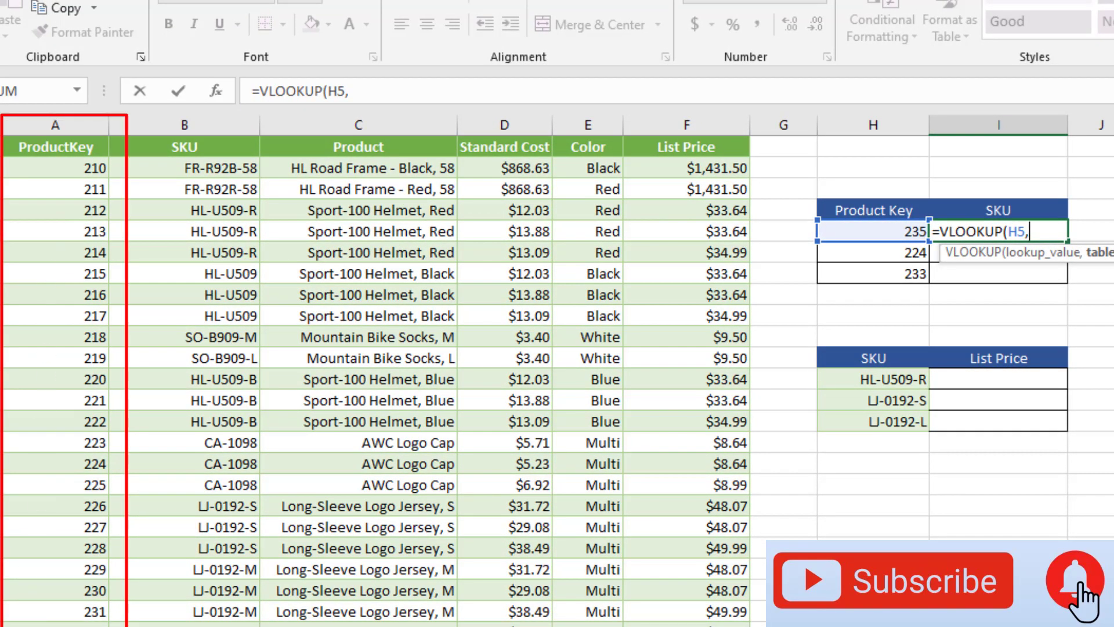
Step: Set the VLOOKUP formula's table array to A2:D27 and its column index to 2
left_click(17, 164)
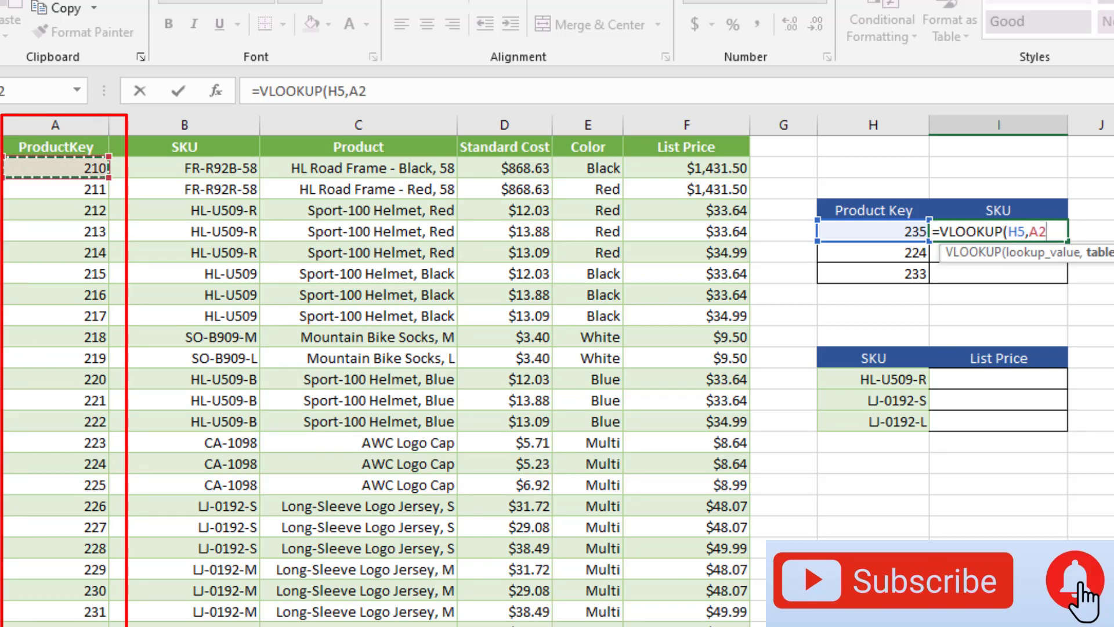
left_click(426, 626, "shift")
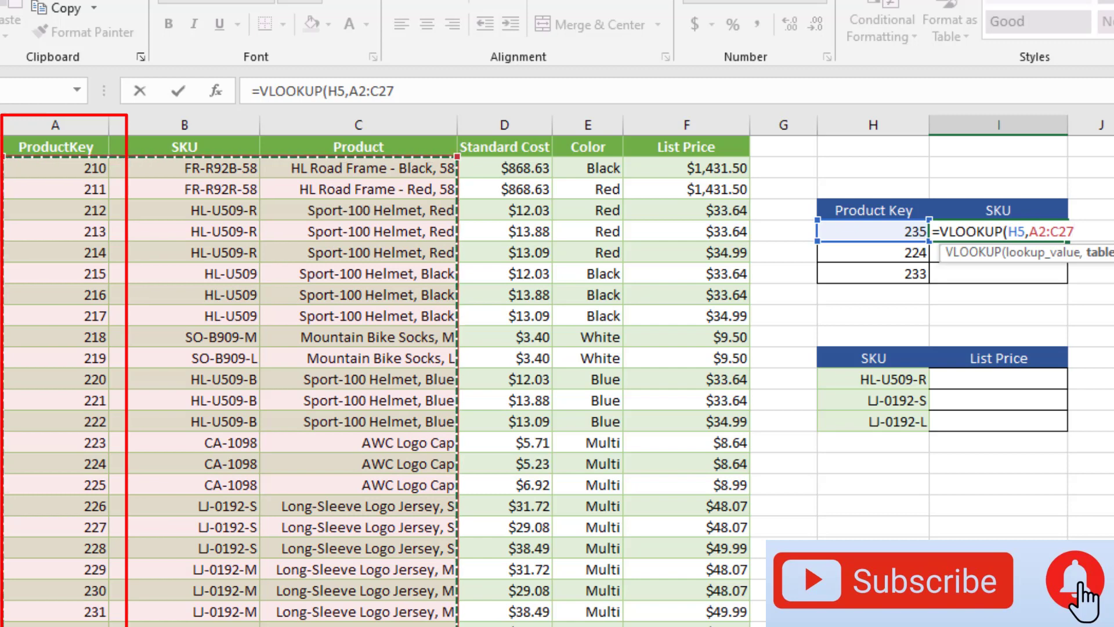
key("shift+Right")
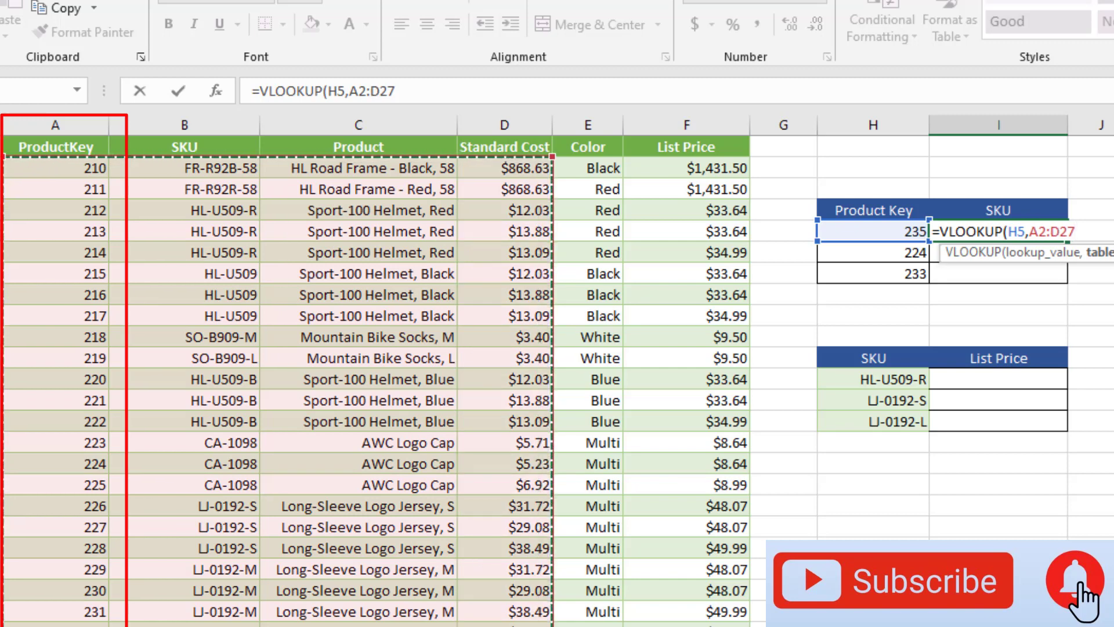
left_click(1091, 228)
type(",2")
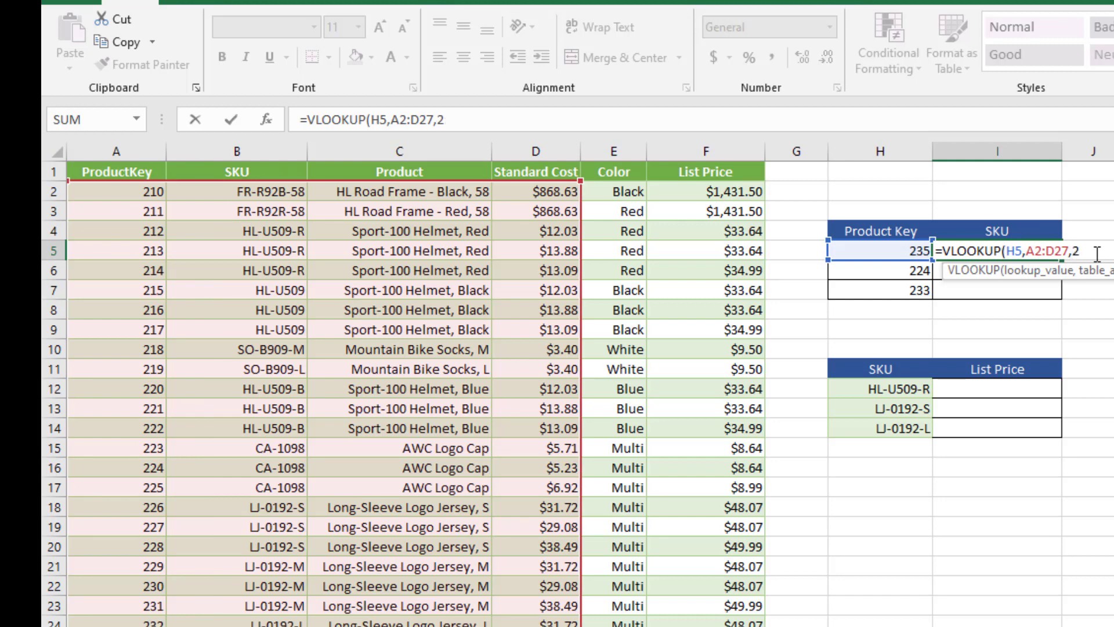
Step: Complete the VLOOKUP formula in I5 with FALSE for an exact match
type(",")
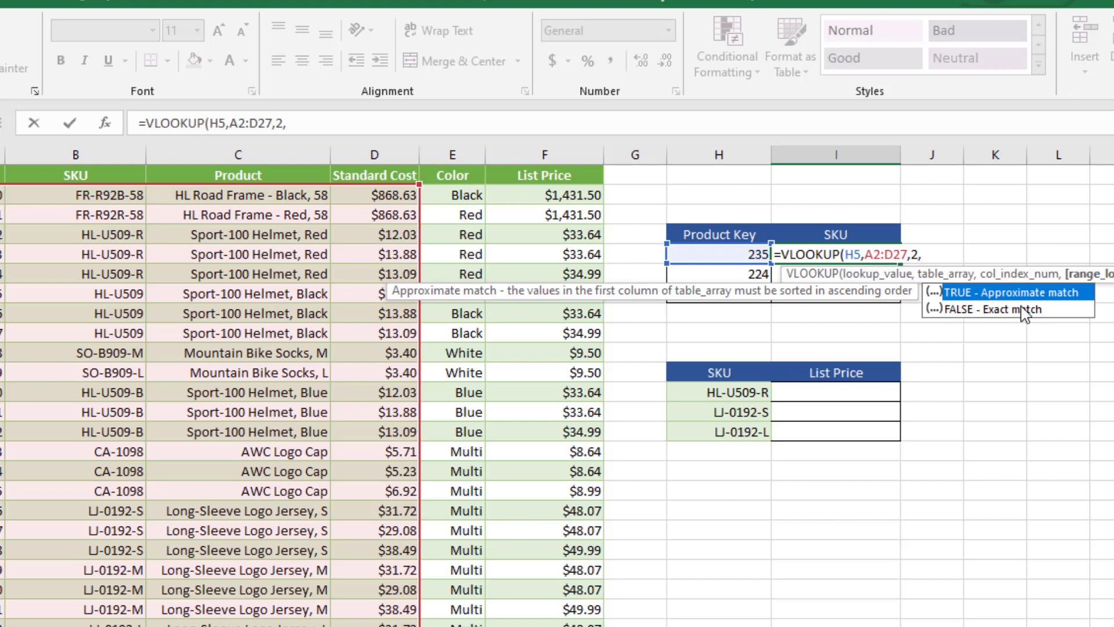
double_click(985, 311)
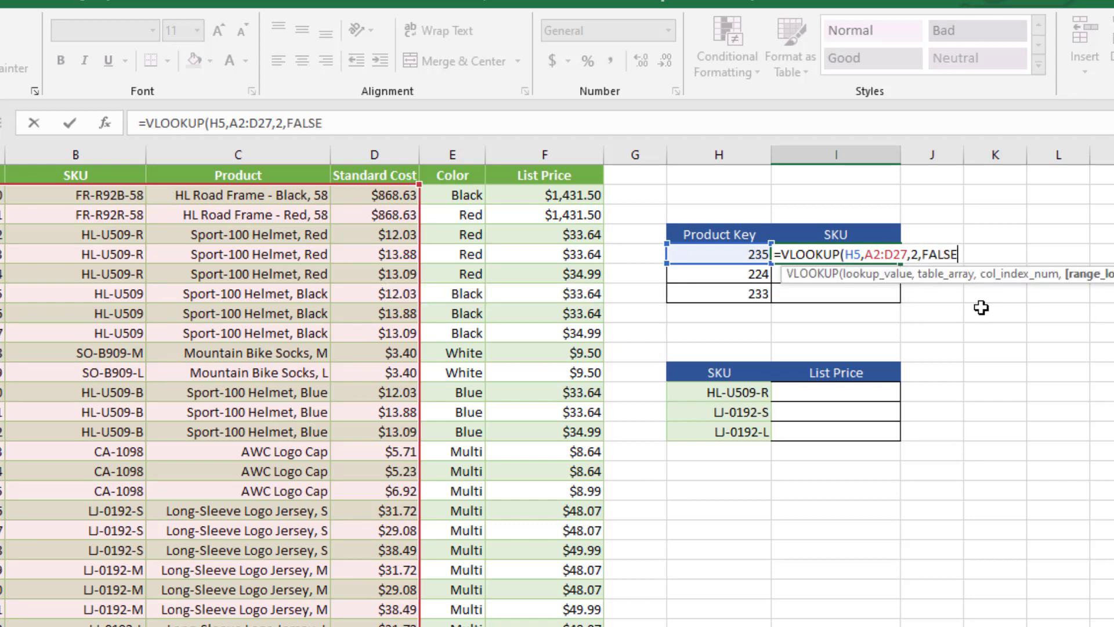
type(")")
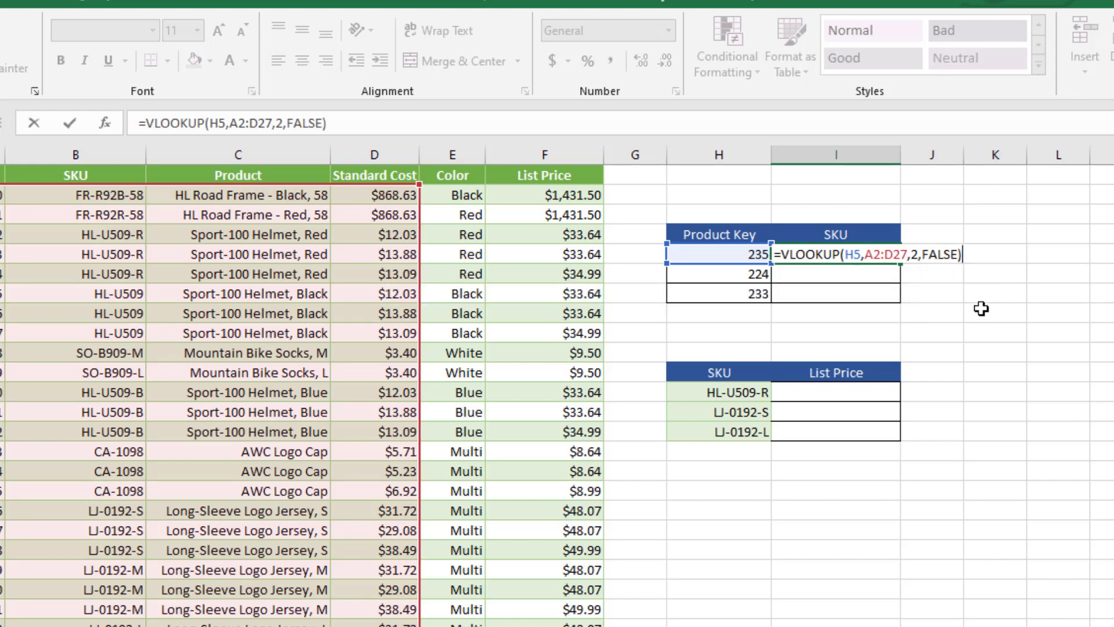
key("Return")
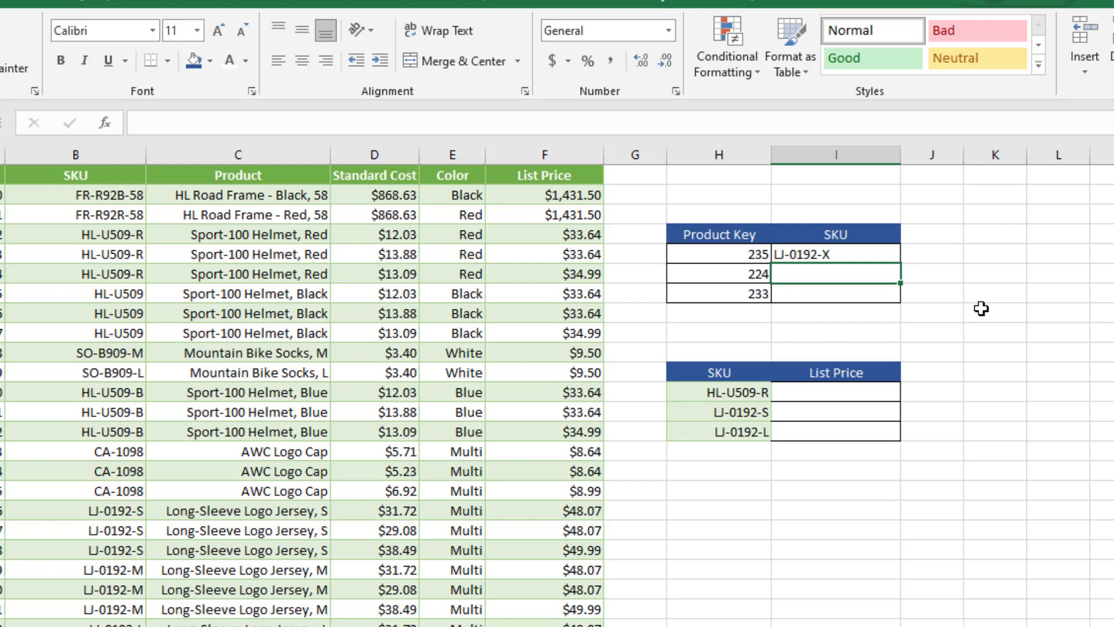
Step: Fill the SKU formula from I5 down to I7 for the remaining product keys
left_click(751, 258)
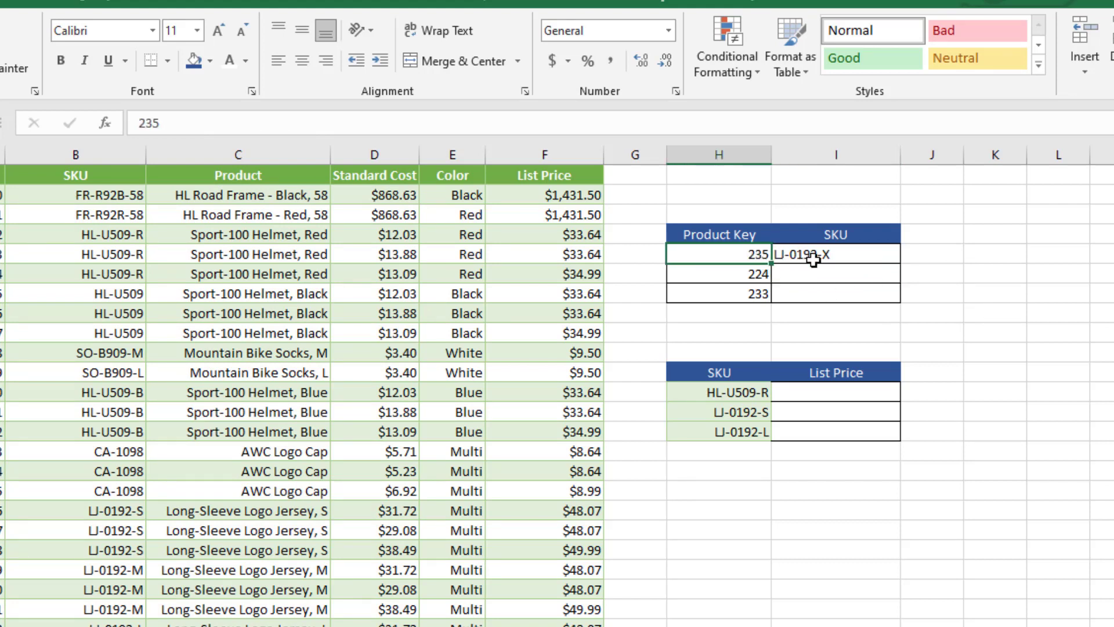
left_click(832, 257)
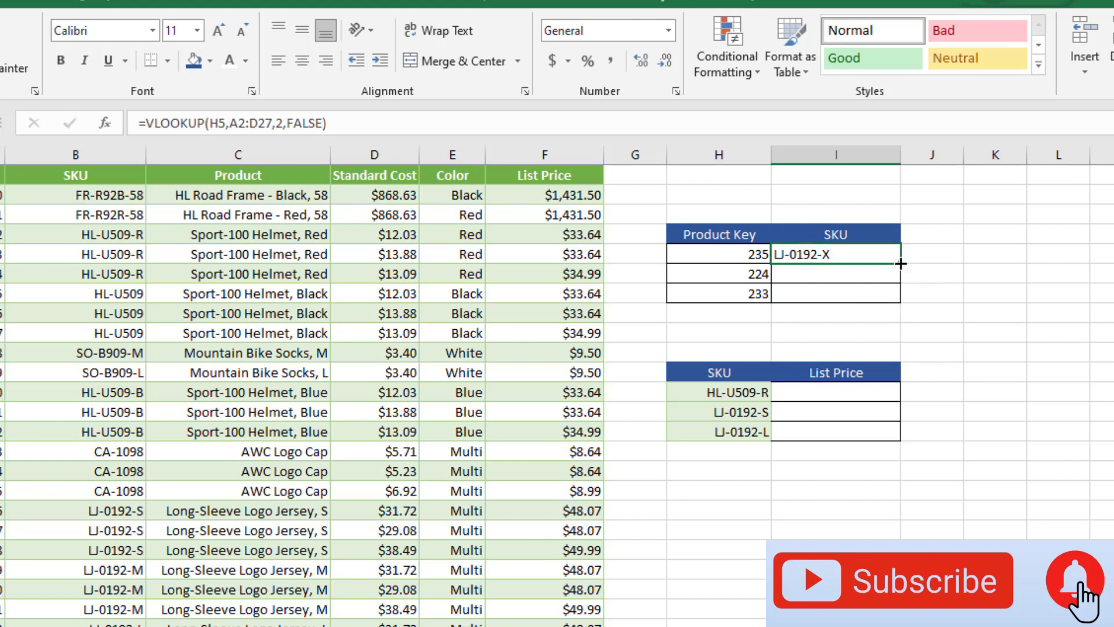
left_click_drag(901, 264, 906, 303)
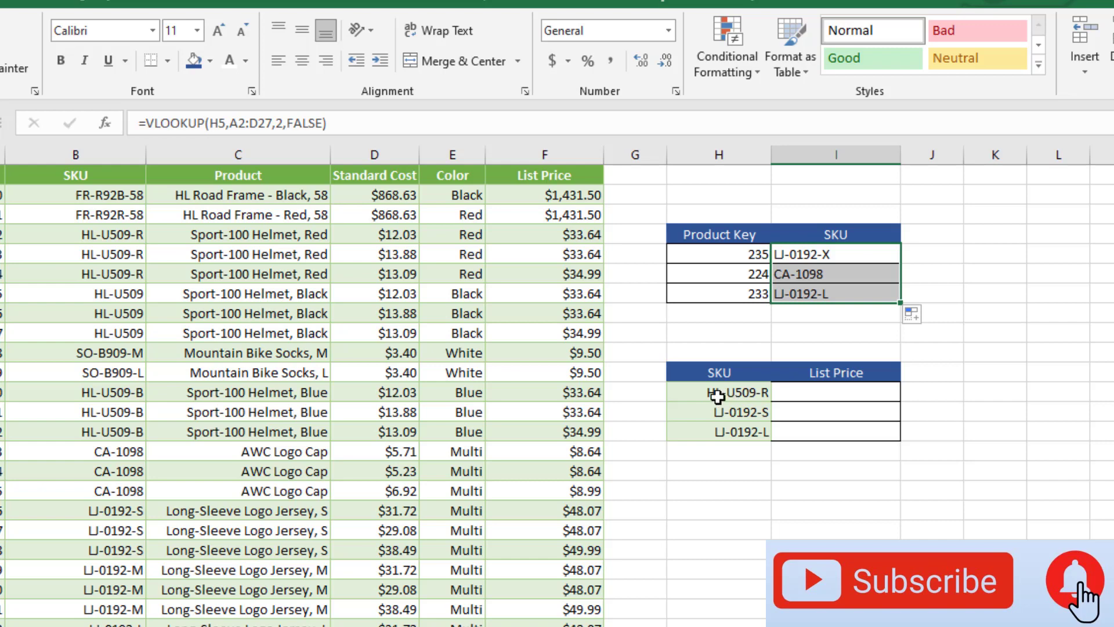
Step: Start a VLOOKUP formula in the first List Price cell, I12, with H12 as the lookup value
left_click(814, 397)
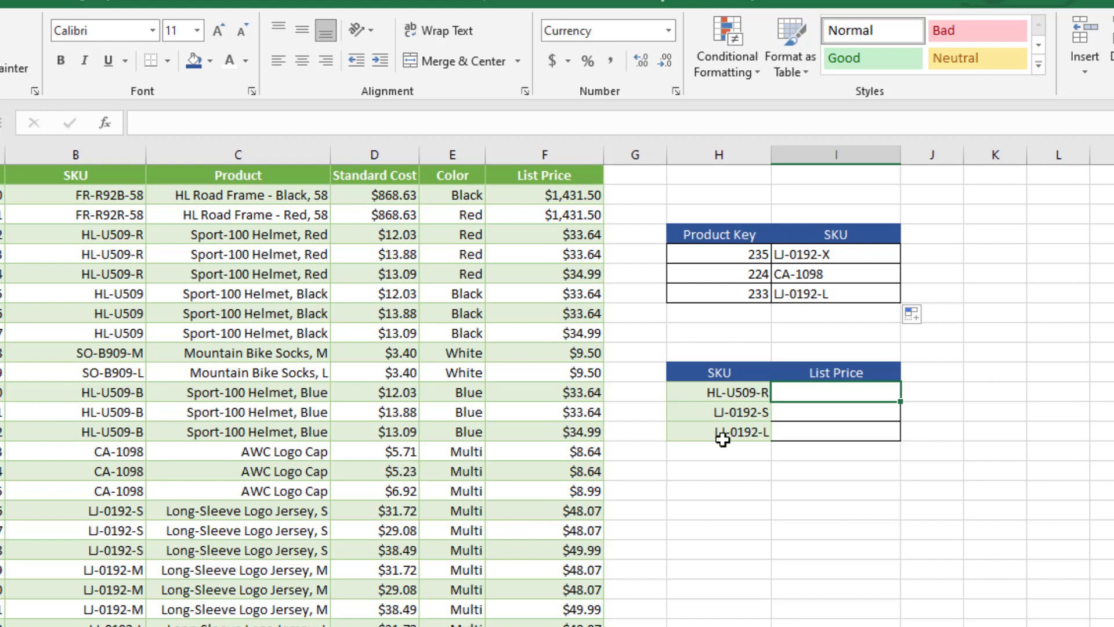
double_click(798, 395)
type("=")
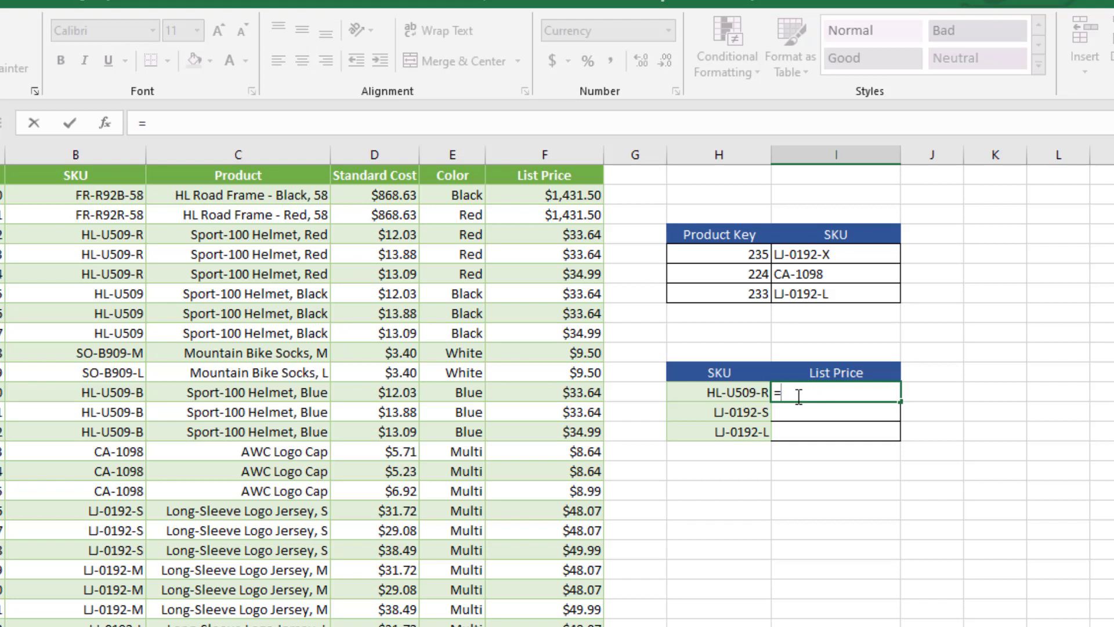
type("V")
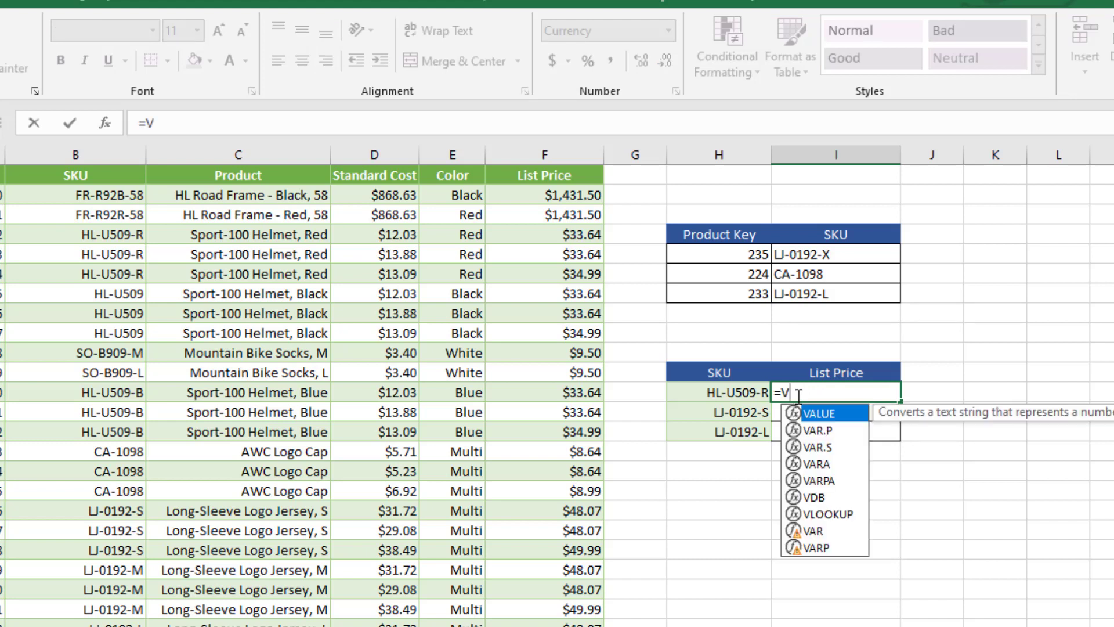
type("LOO")
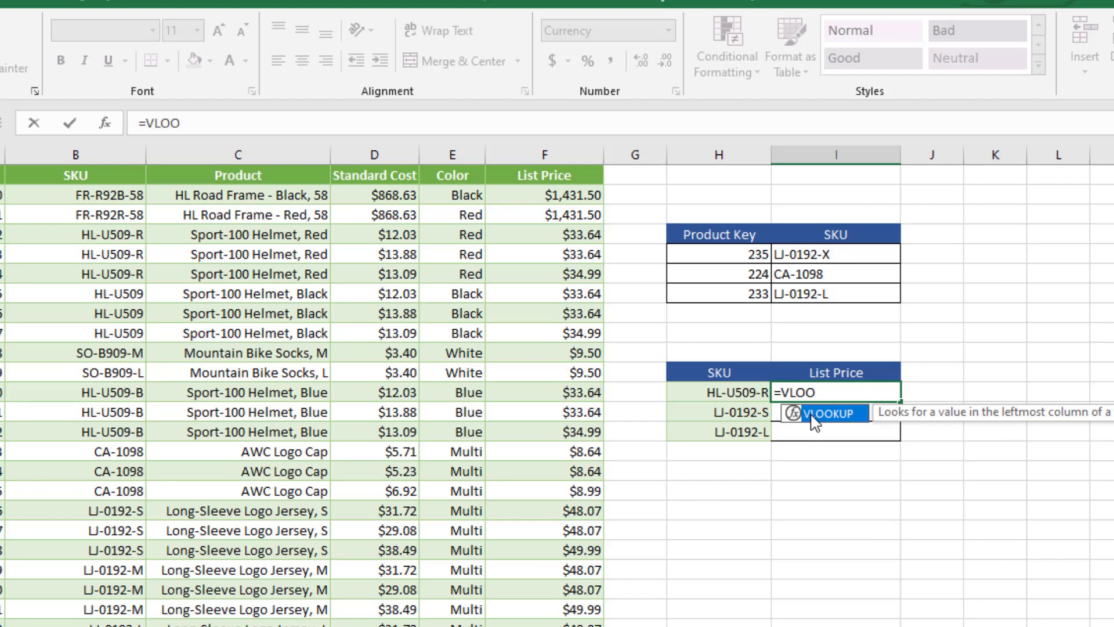
double_click(813, 417)
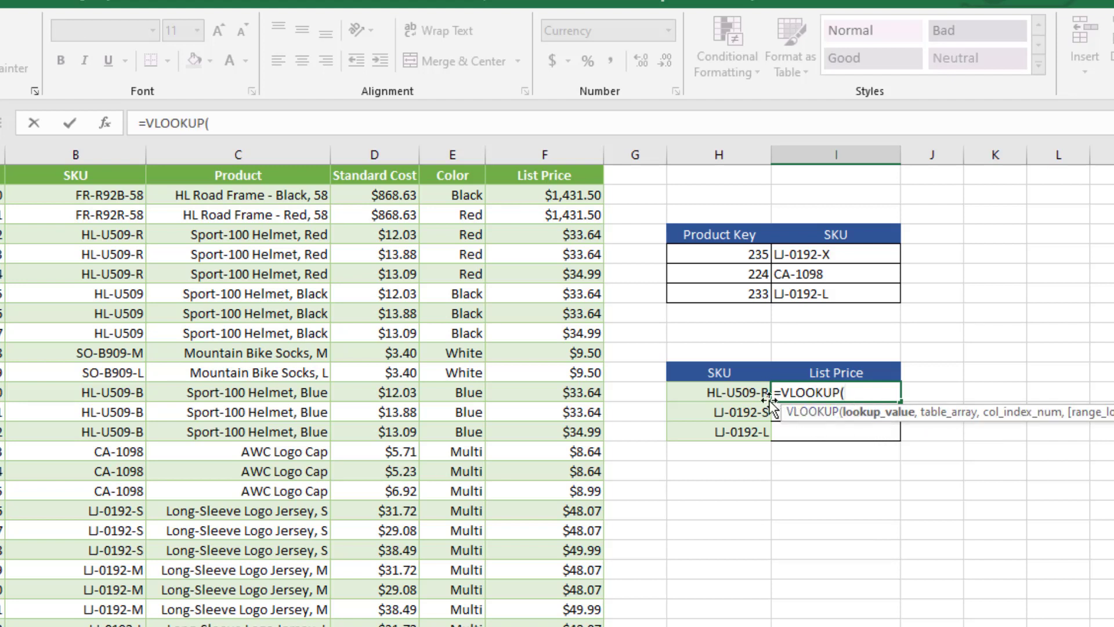
left_click(736, 393)
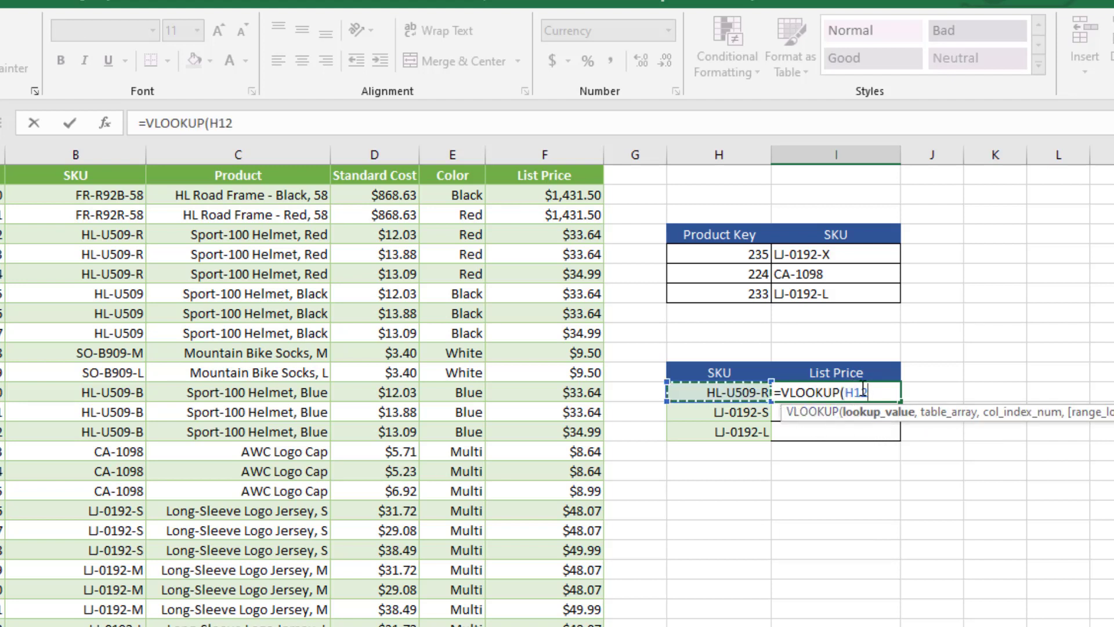
type(",")
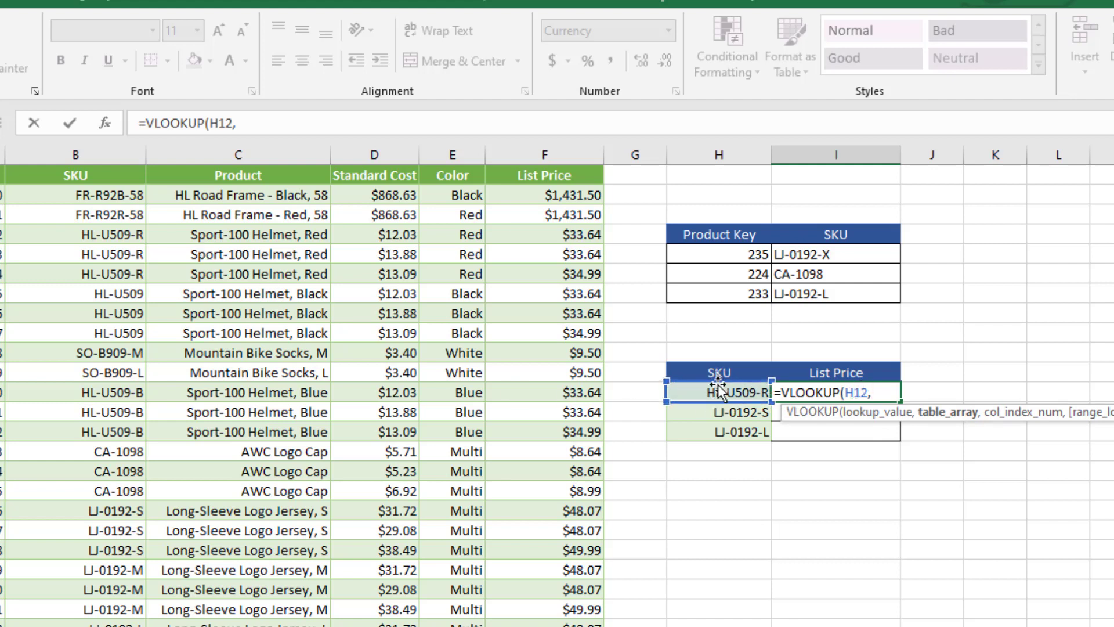
Step: Set the I12 VLOOKUP formula's table array to B2:F27 and its column index to 5
left_click(104, 177)
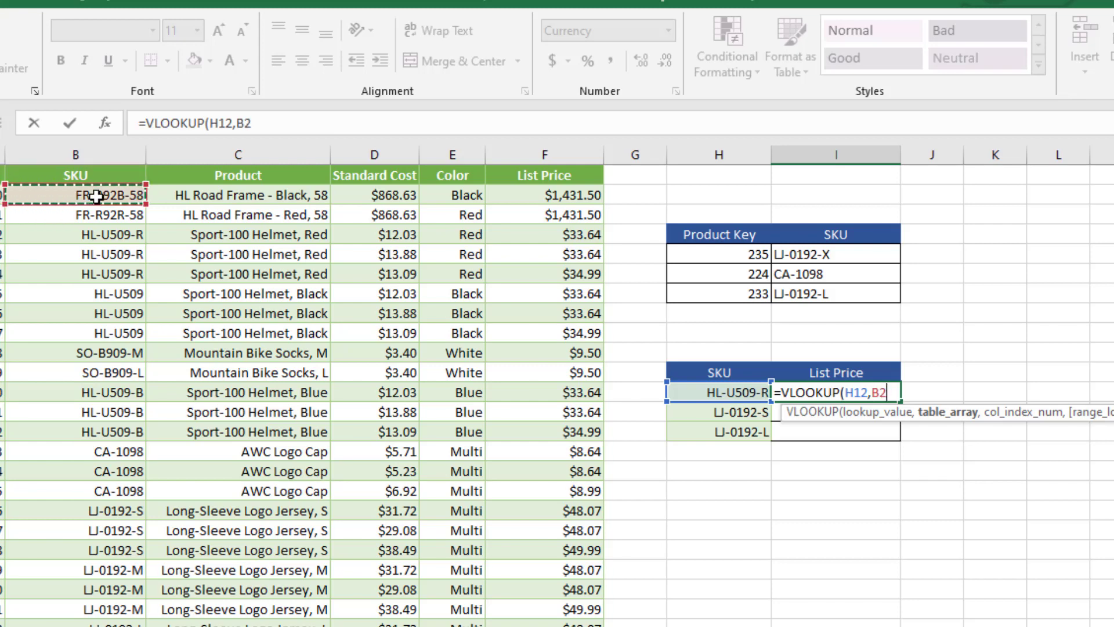
left_click(537, 626, "shift")
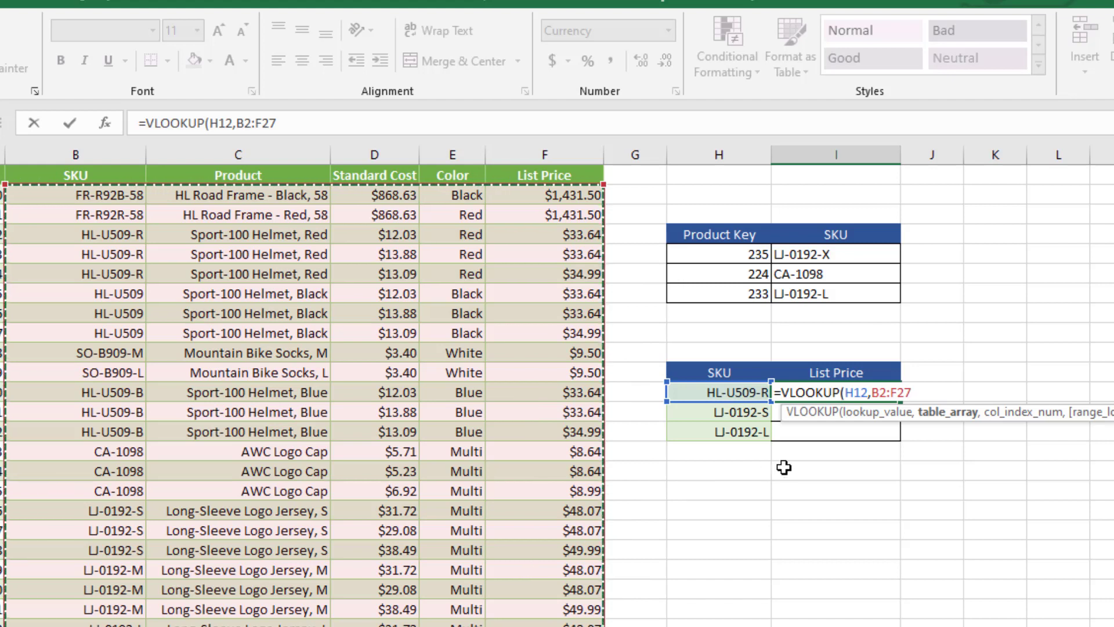
type(",")
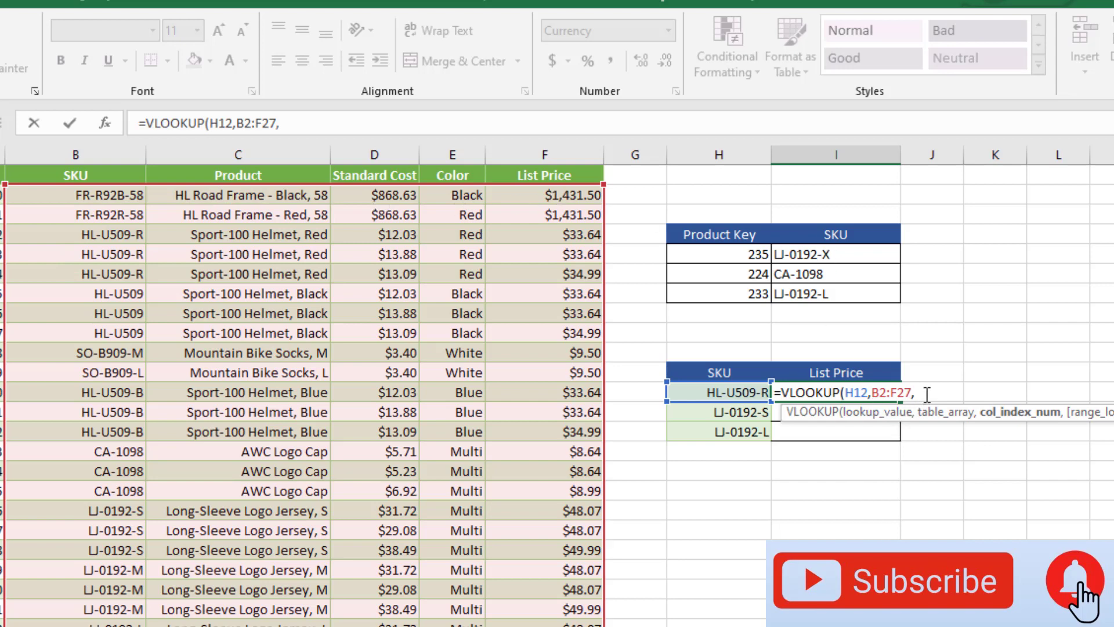
type(",")
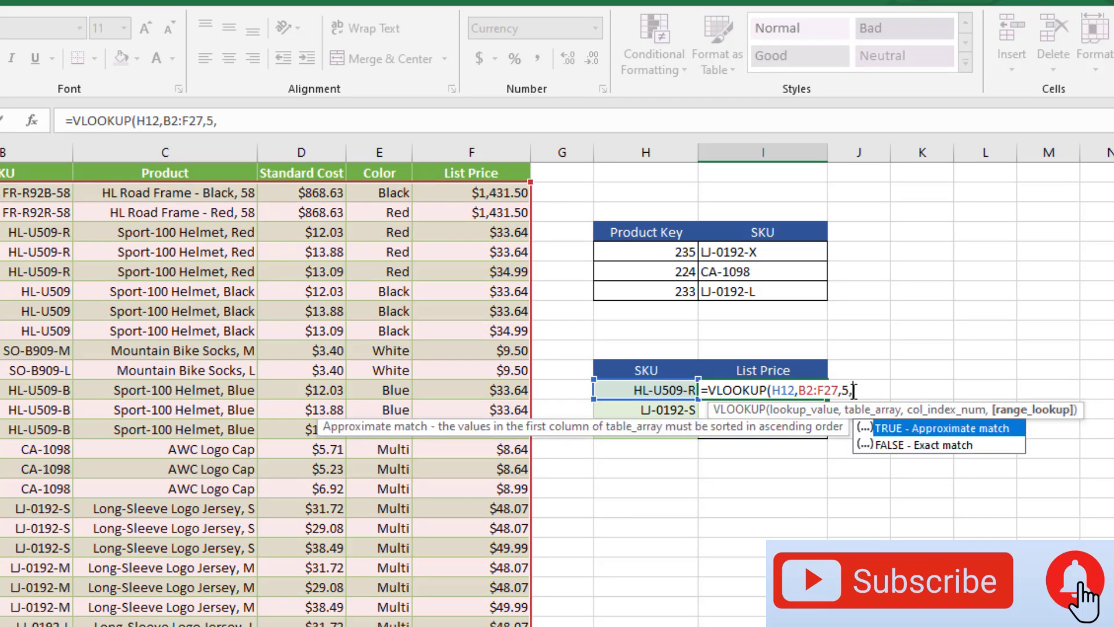
Step: Complete the list price formula in I12 with FALSE for an exact match and fill it down to I14
double_click(880, 443)
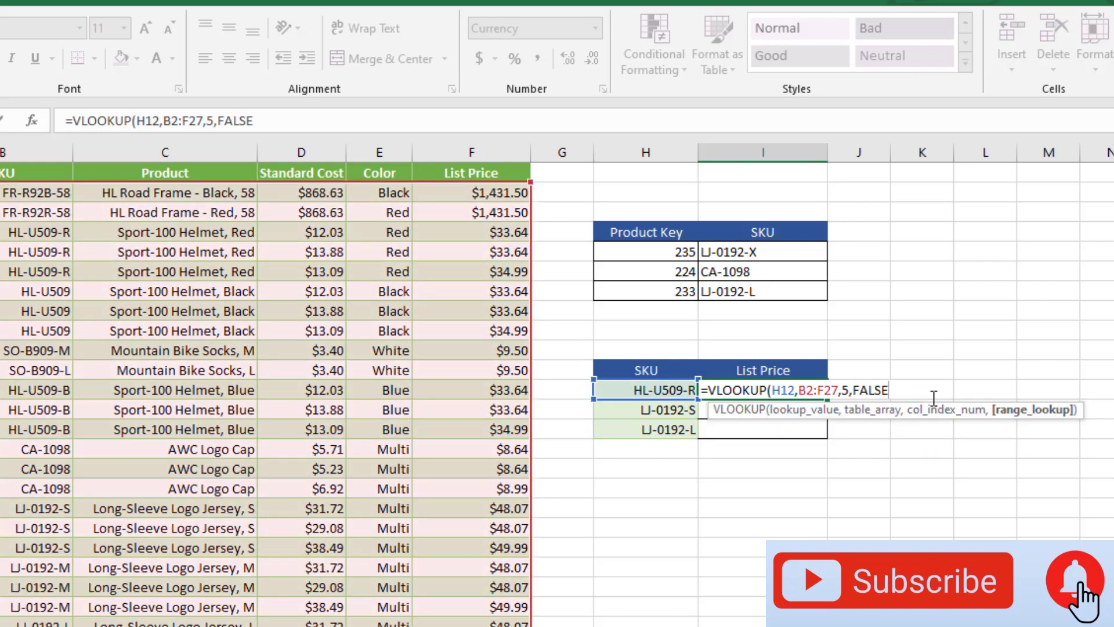
type(")")
key("Return")
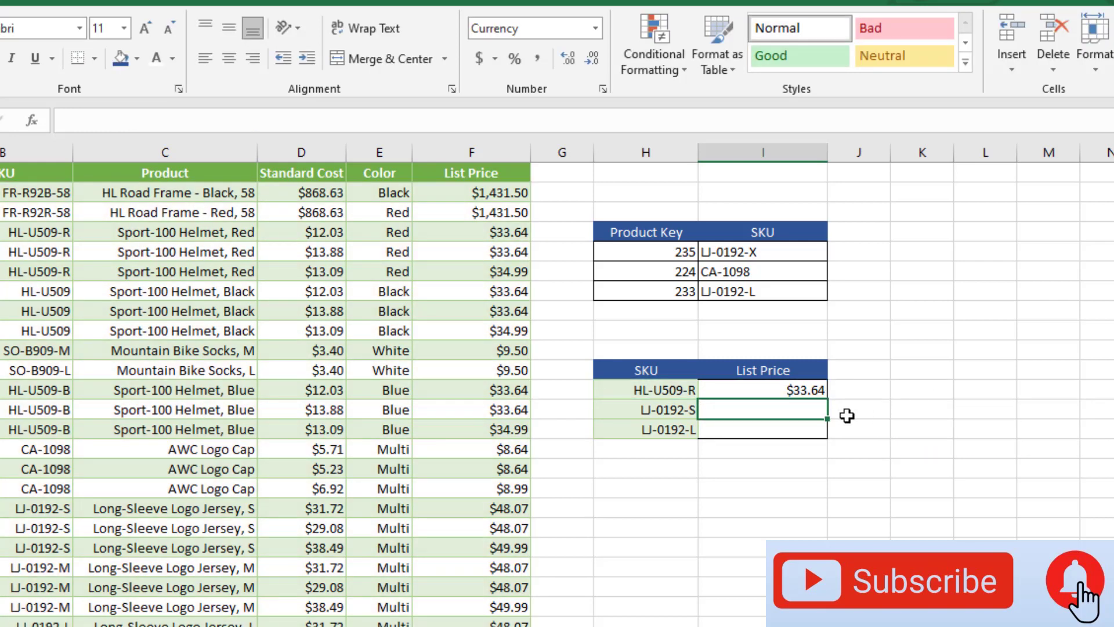
left_click(778, 390)
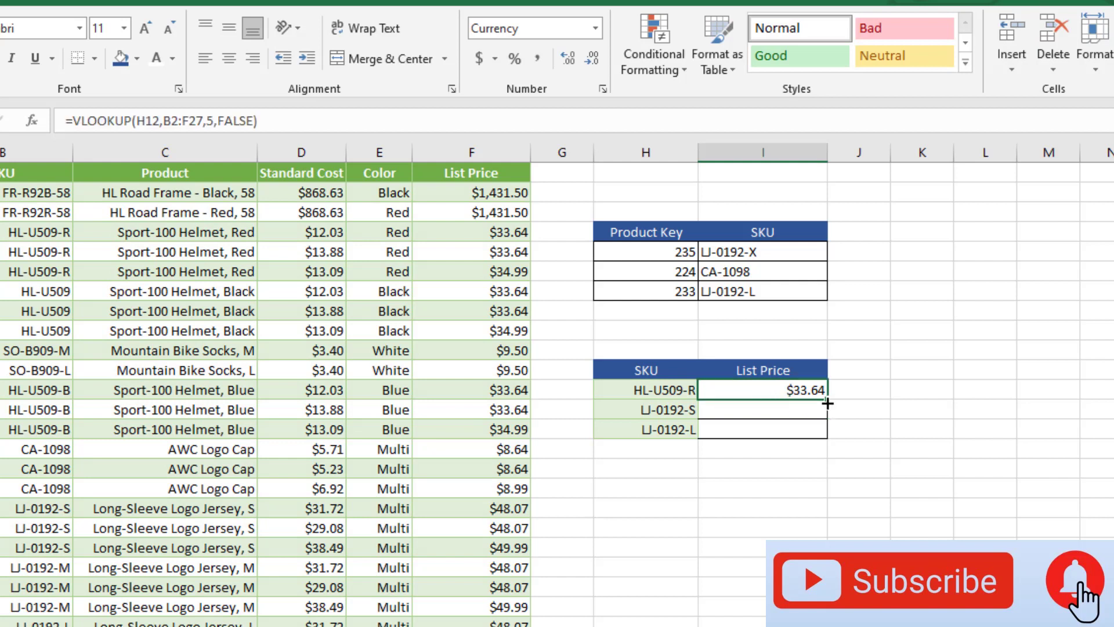
left_click_drag(826, 399, 830, 434)
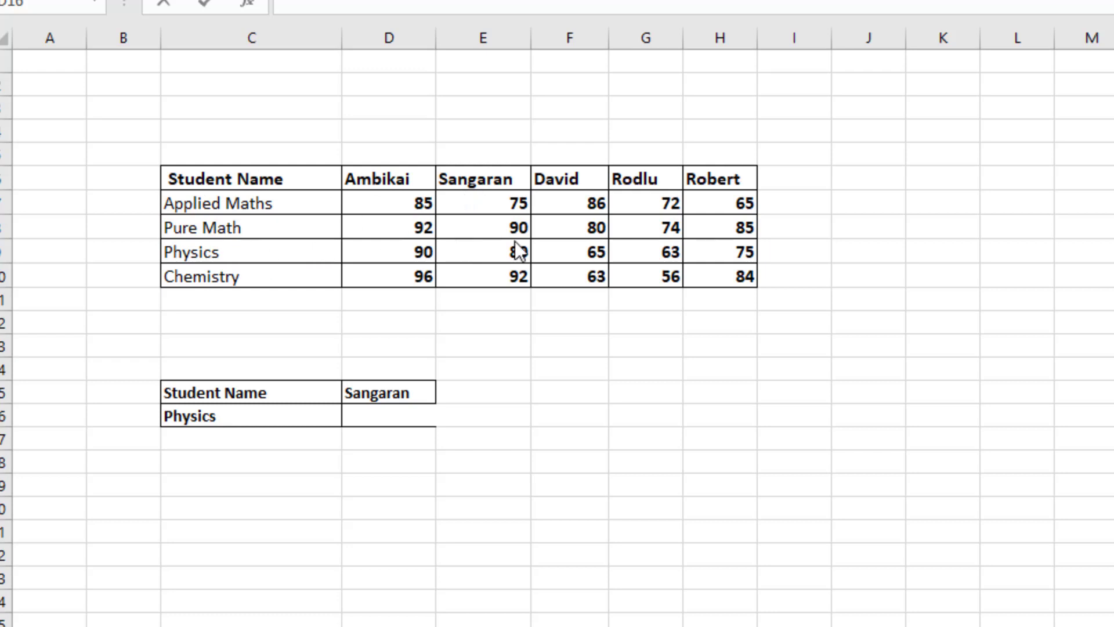
Step: On the student marks sheet, start an HLOOKUP formula in the Physics cell D16 with D15 as the lookup value
left_click(386, 395)
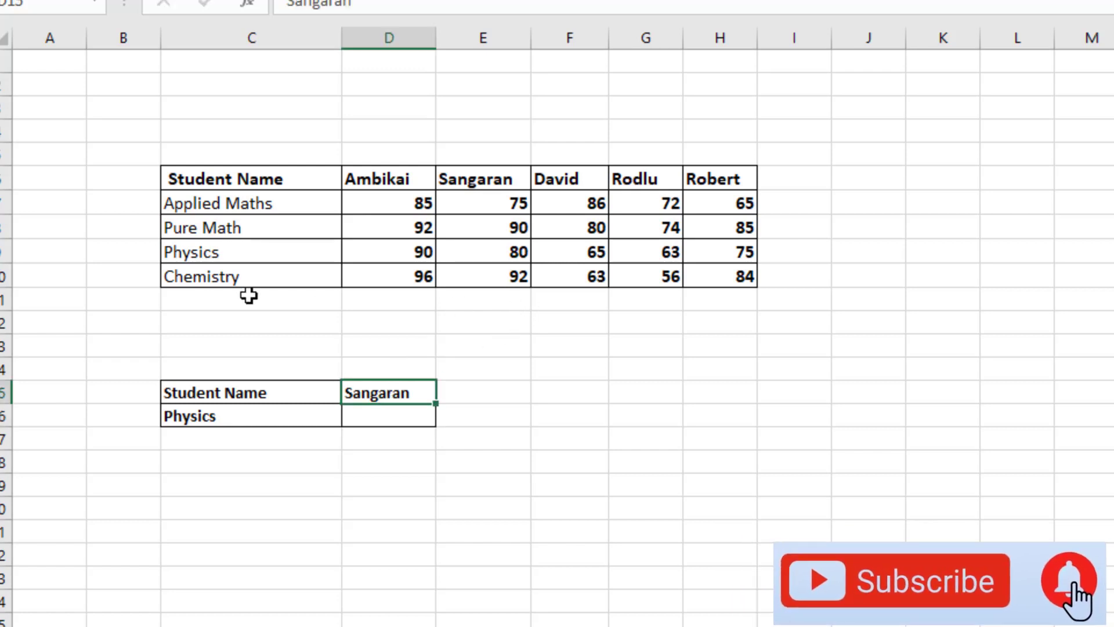
left_click(511, 250)
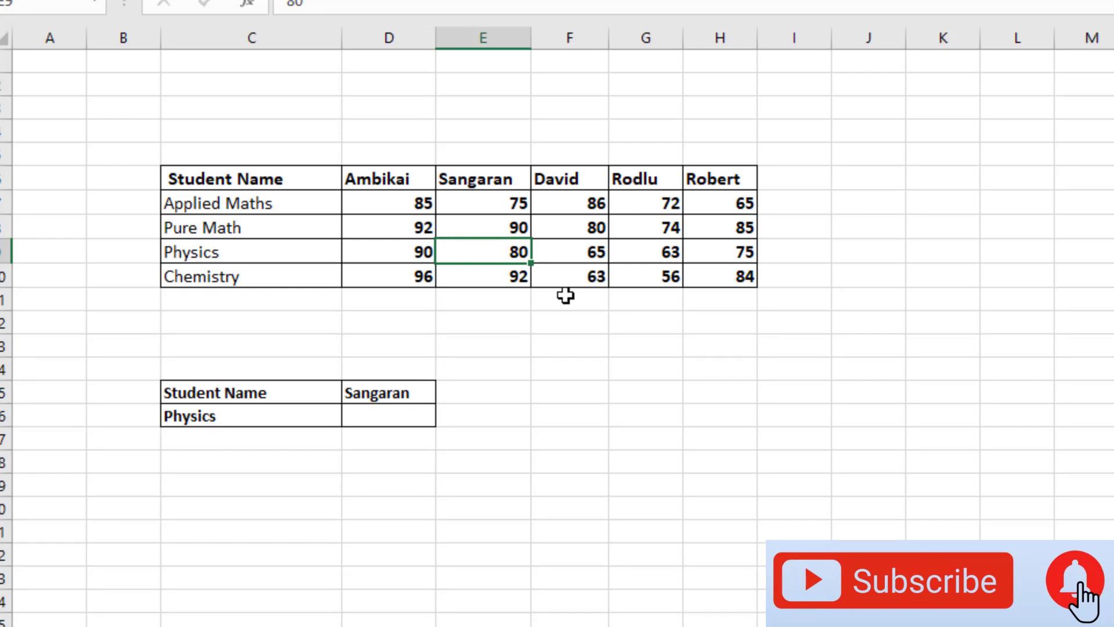
left_click(360, 410)
double_click(361, 411)
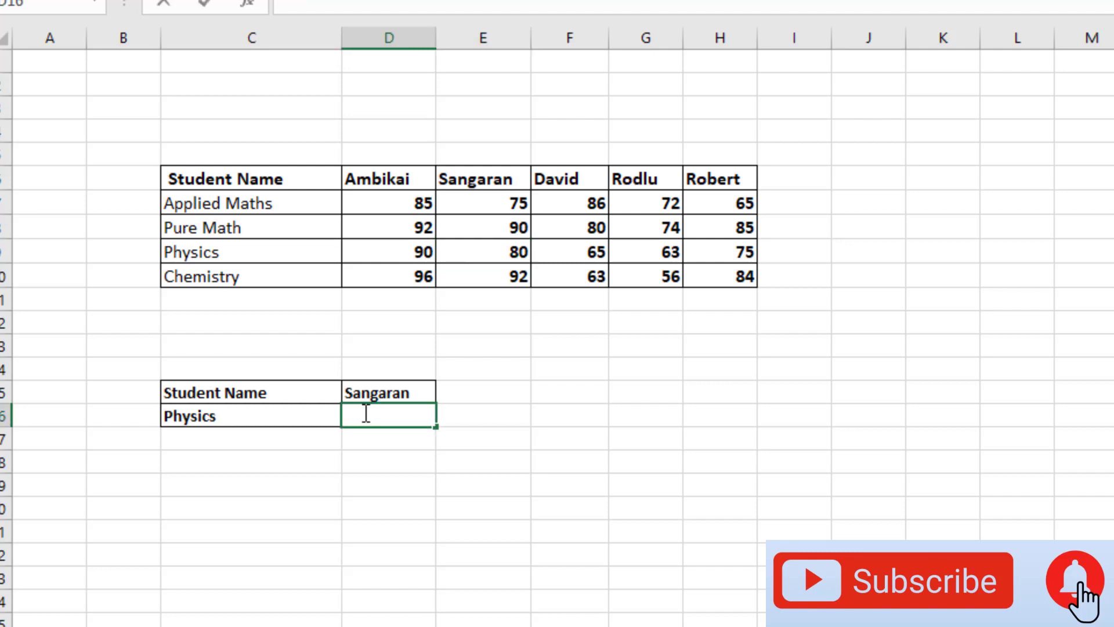
type("=h")
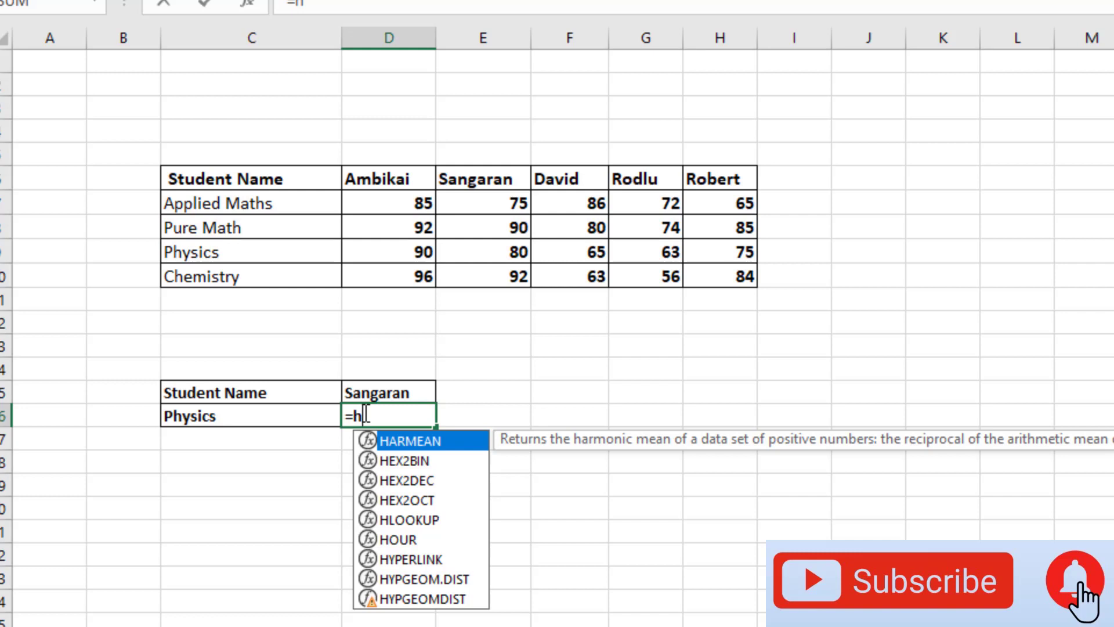
key("BackSpace")
type("HL")
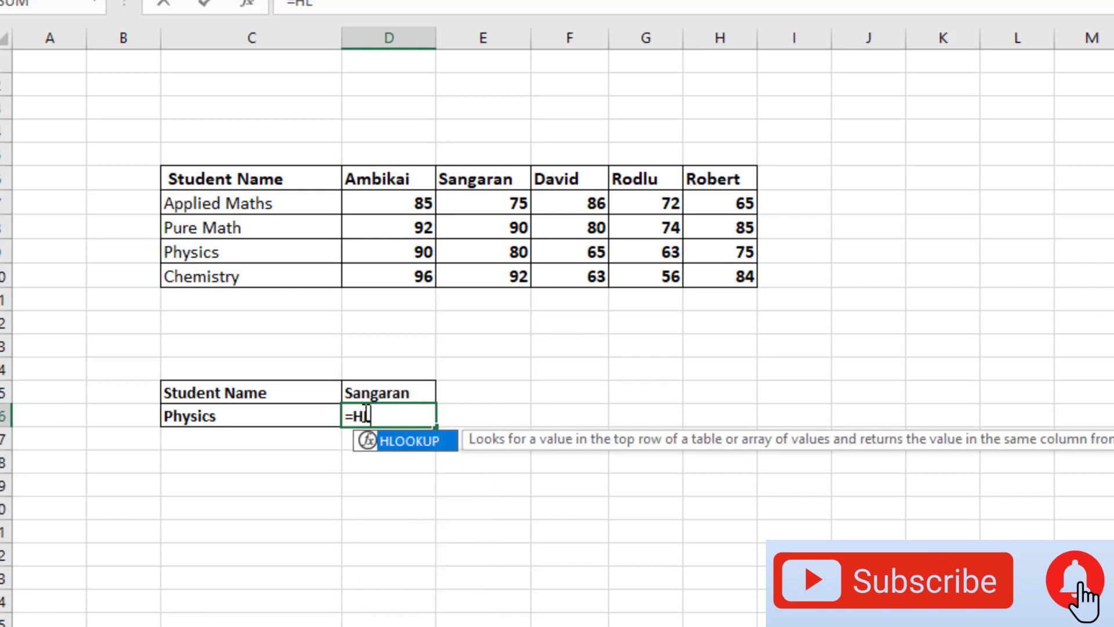
double_click(413, 444)
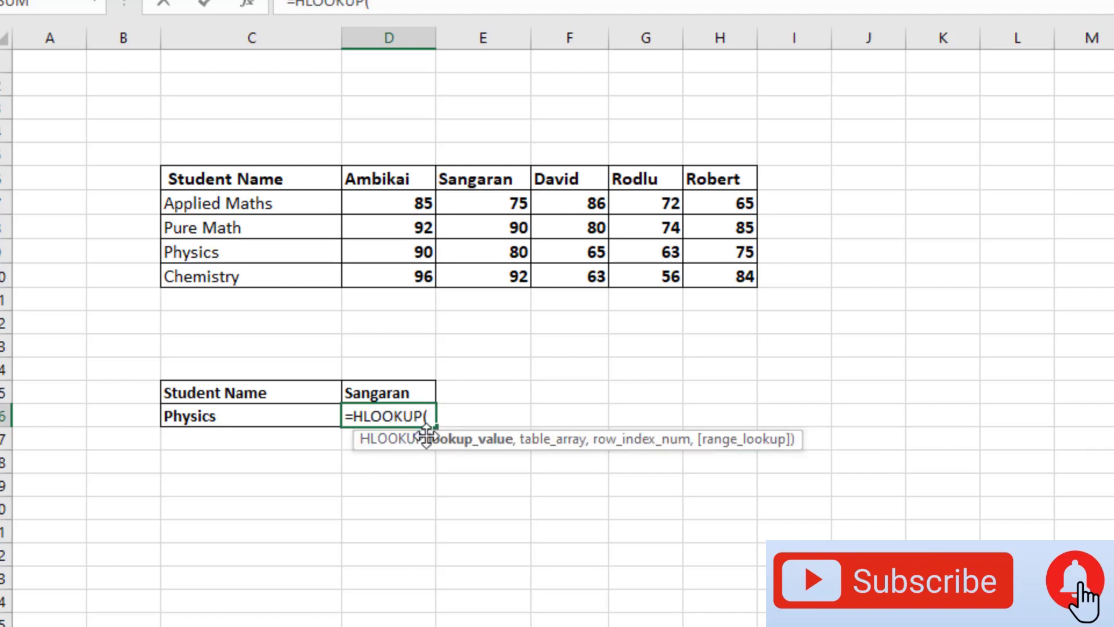
left_click(389, 392)
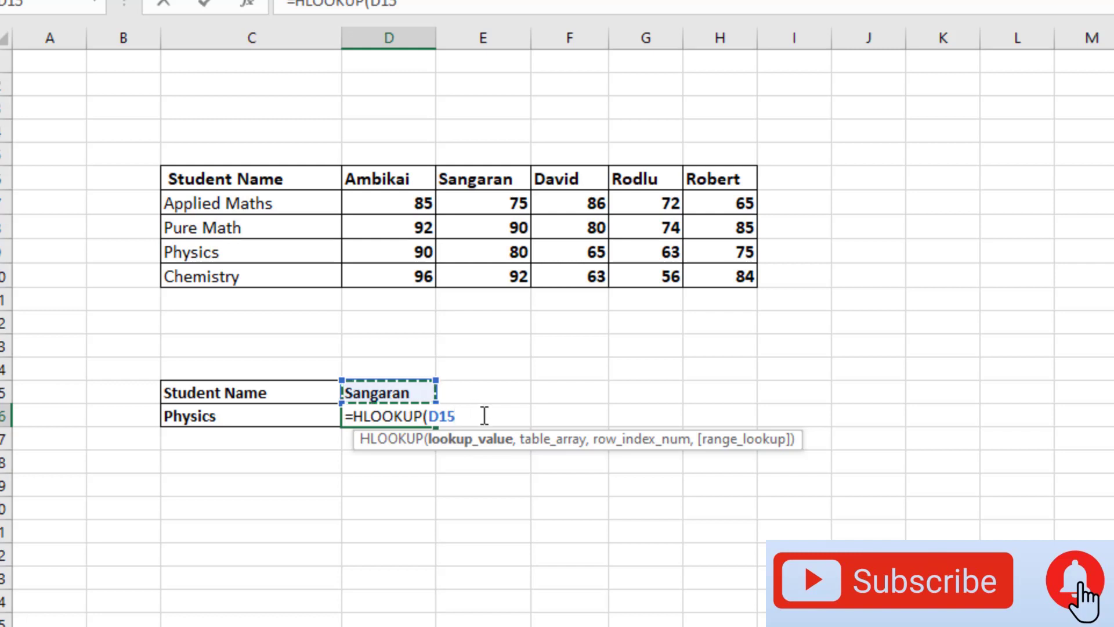
type(",")
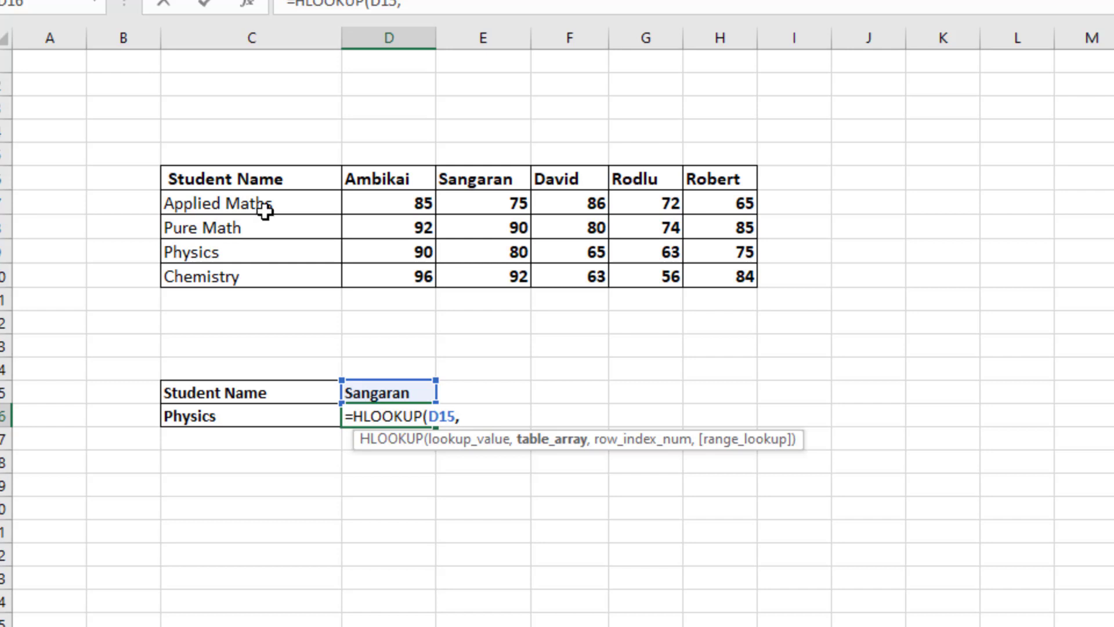
Step: Set the HLOOKUP formula's table array to C6:H10 and its row index to 4
left_click(258, 179)
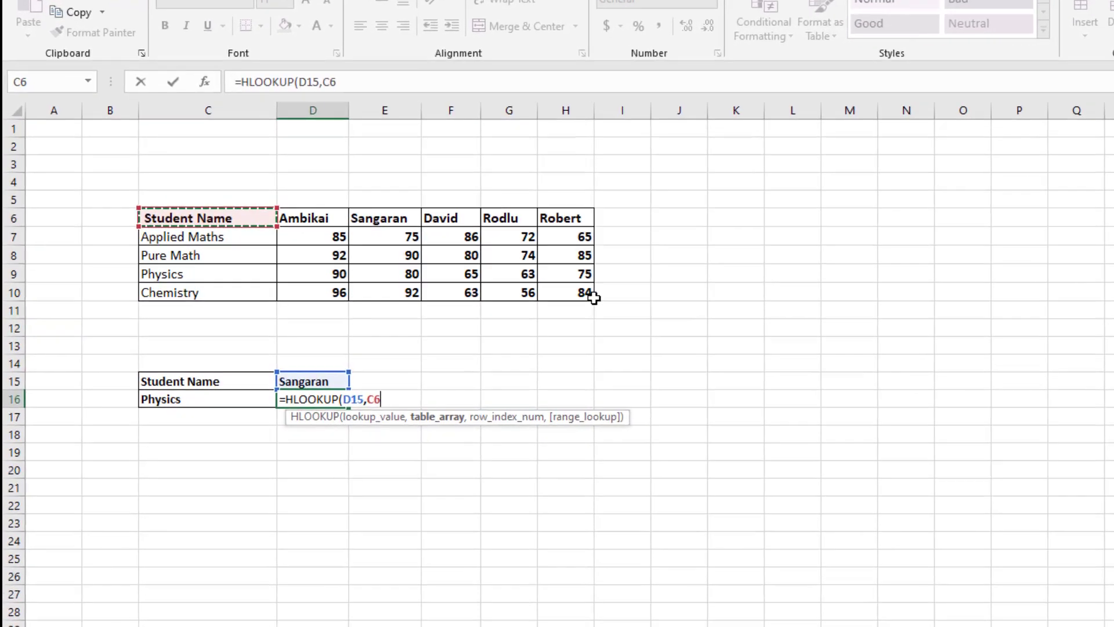
left_click(583, 292, "shift")
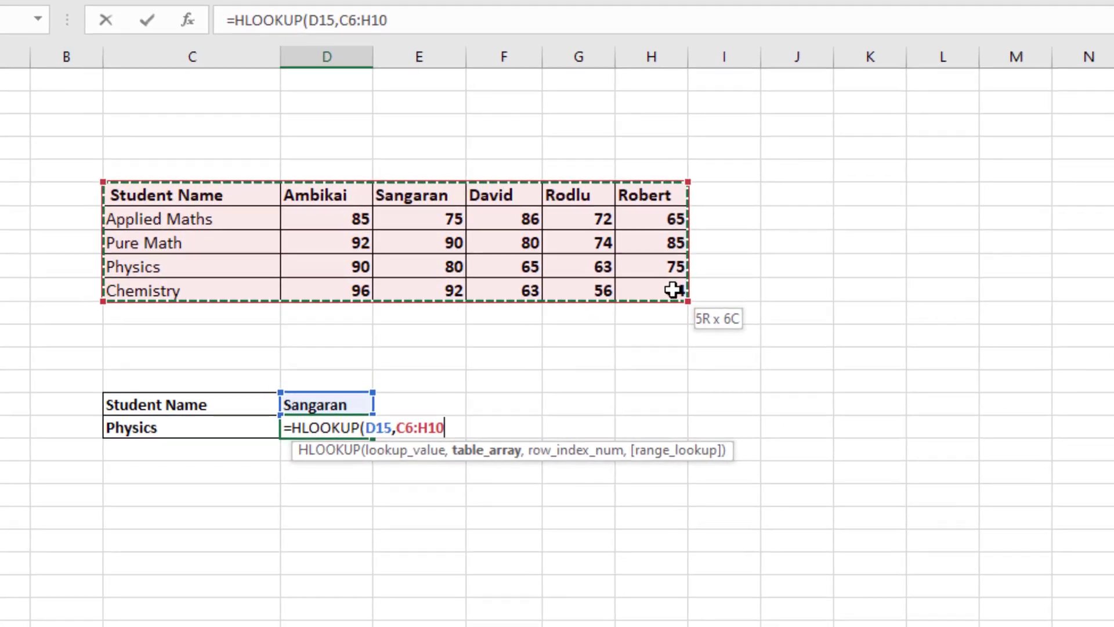
type(",")
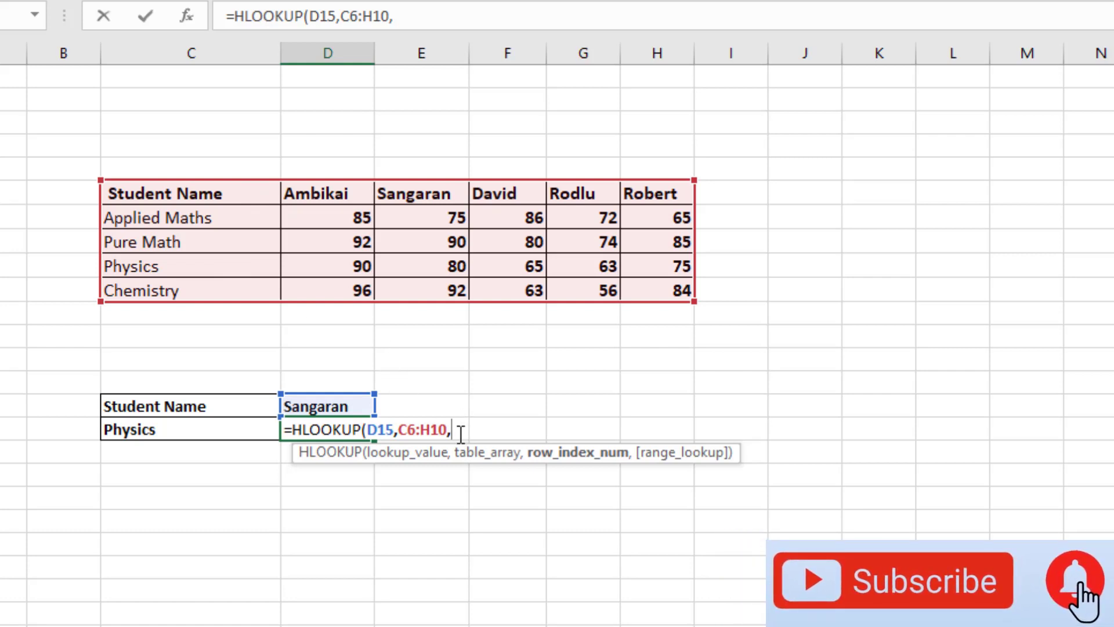
type("4,")
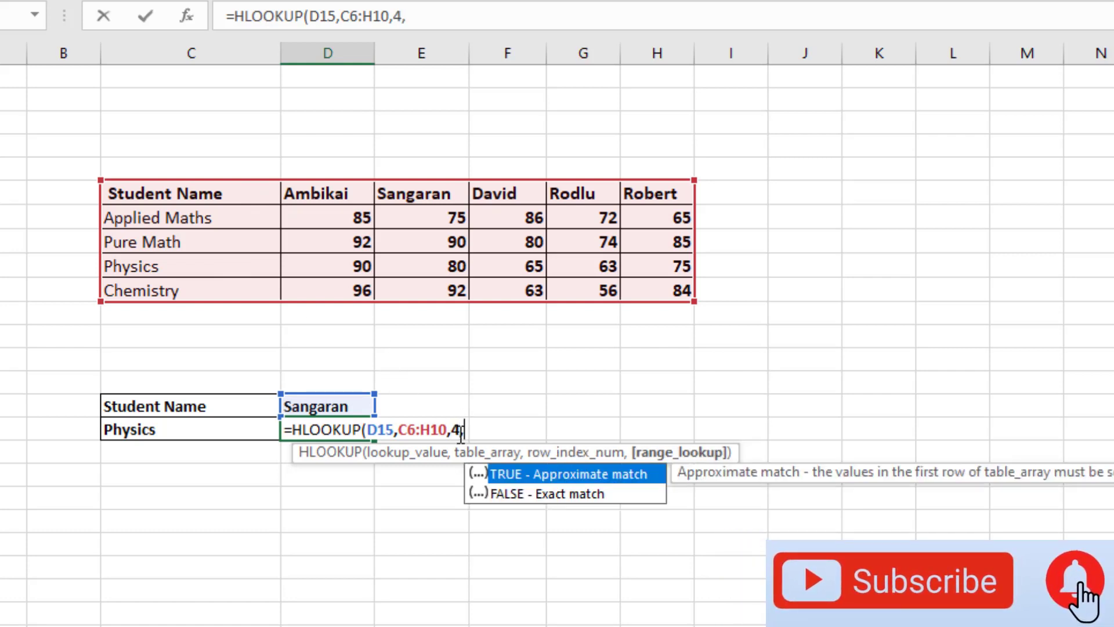
Step: Complete the HLOOKUP formula in D16 with FALSE for an exact match and check it against the Physics mark in E9
left_click(509, 501)
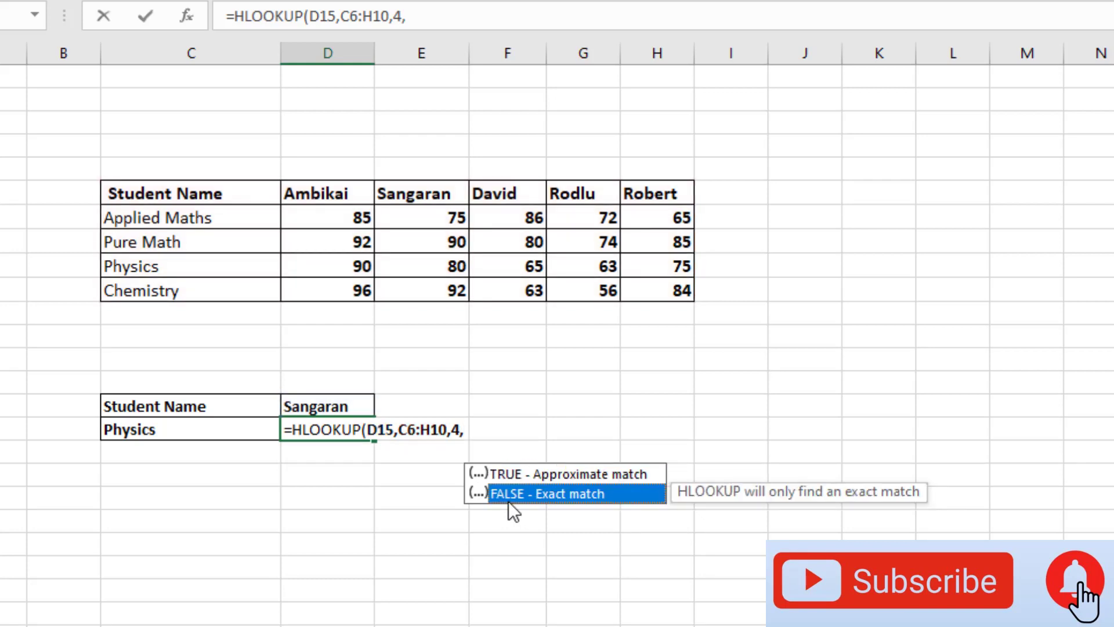
double_click(508, 494)
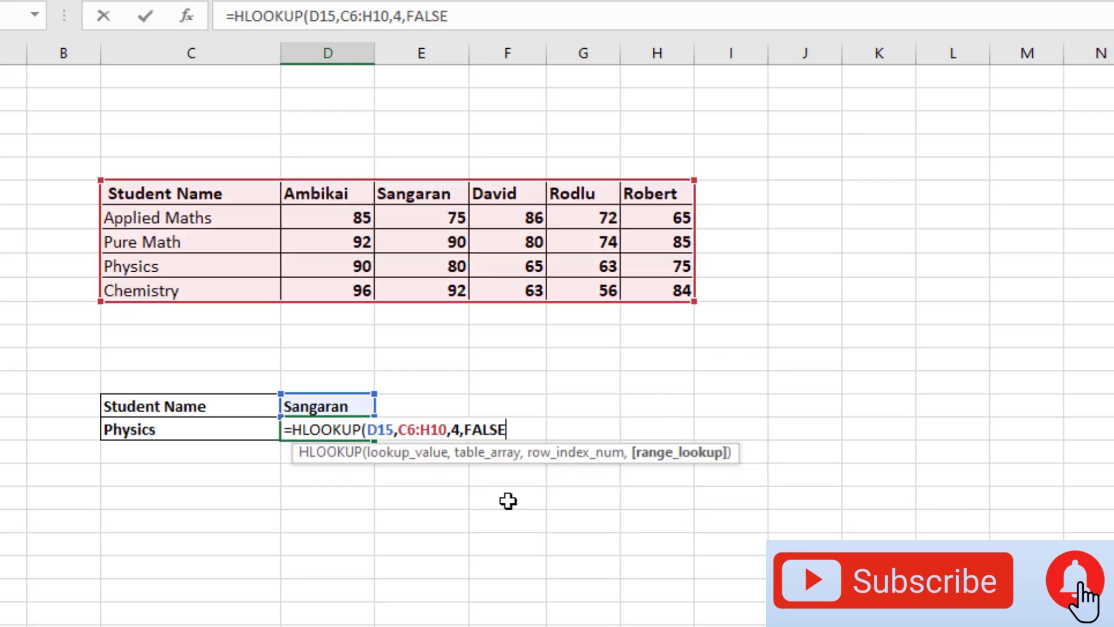
type(")")
key("Return")
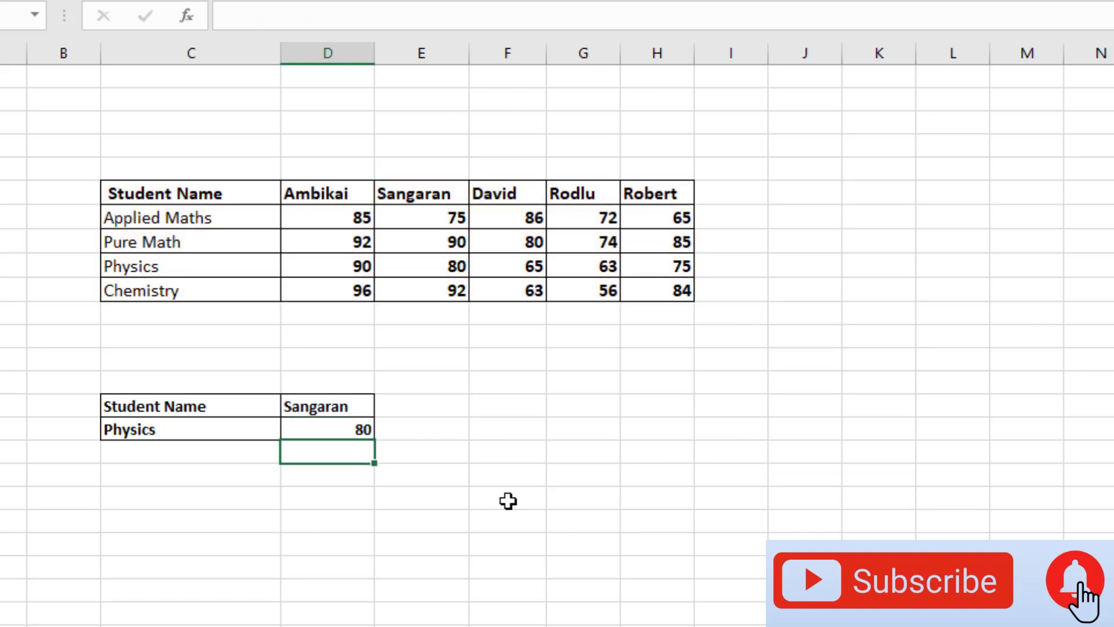
left_click(455, 266)
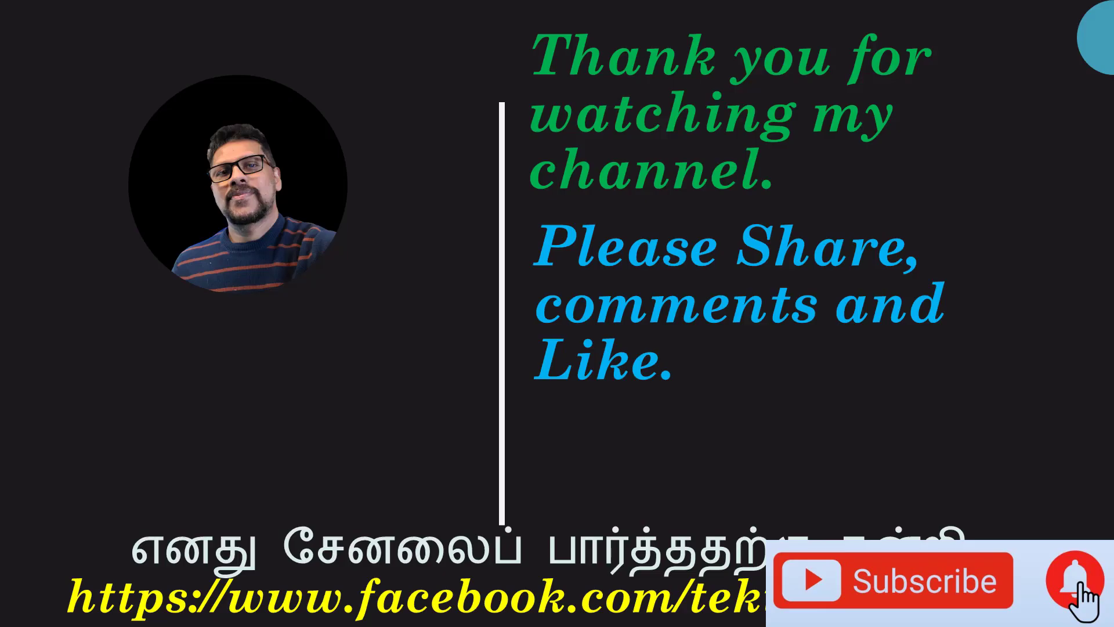